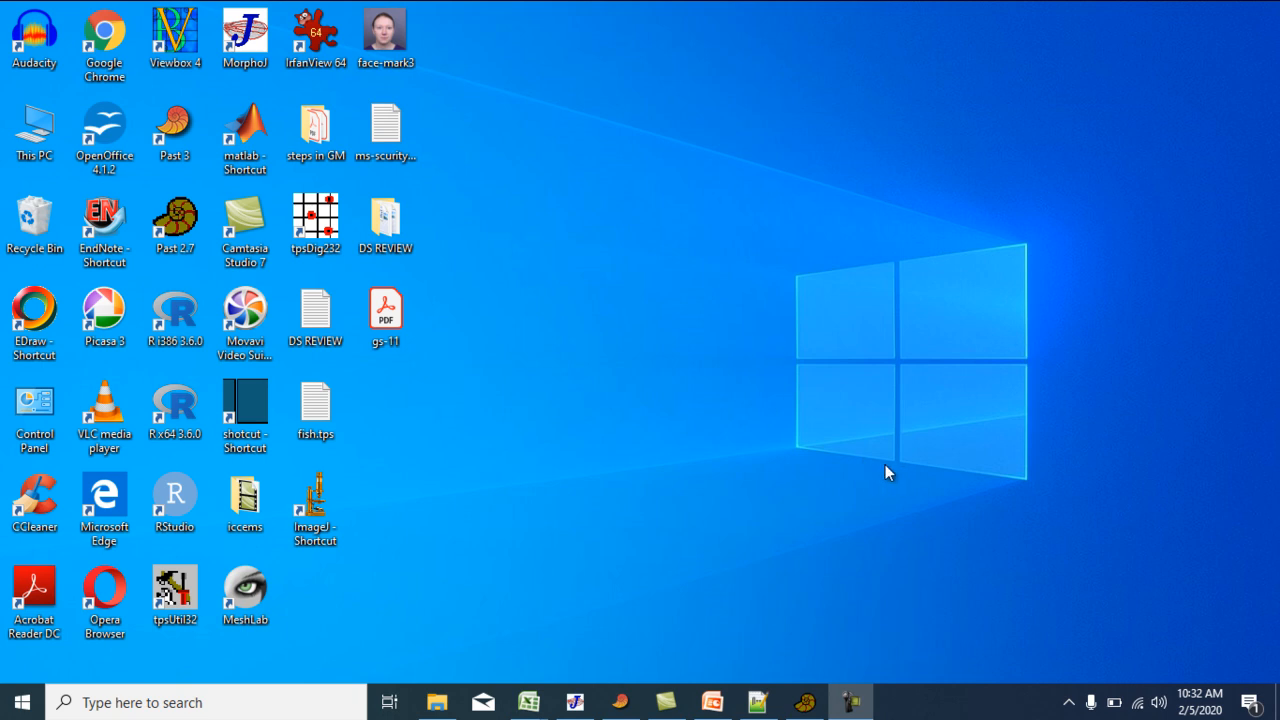
Switch to MorphoJ and run a discriminant function analysis on the 3d-db Procrustes coordinates, grouped by sex with all pairs of groups included.
{"action": "left_click", "coordinate": [575, 702]}
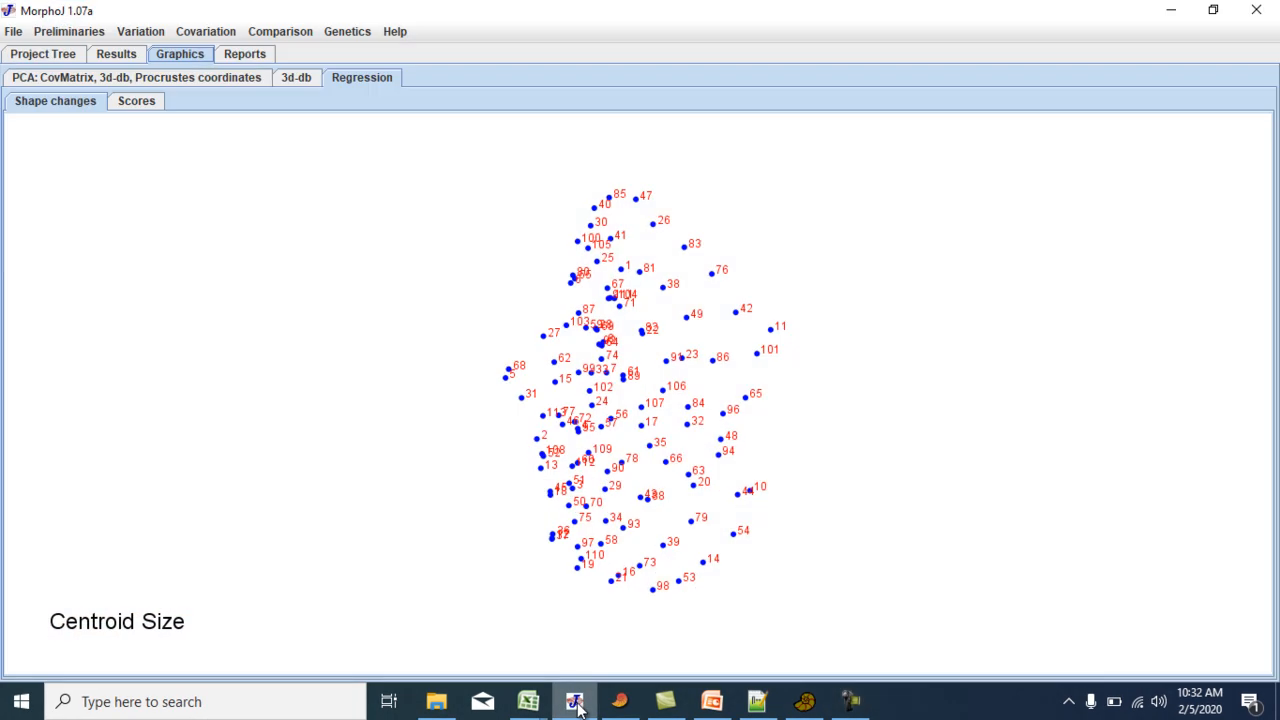
{"action": "left_click", "coordinate": [290, 32]}
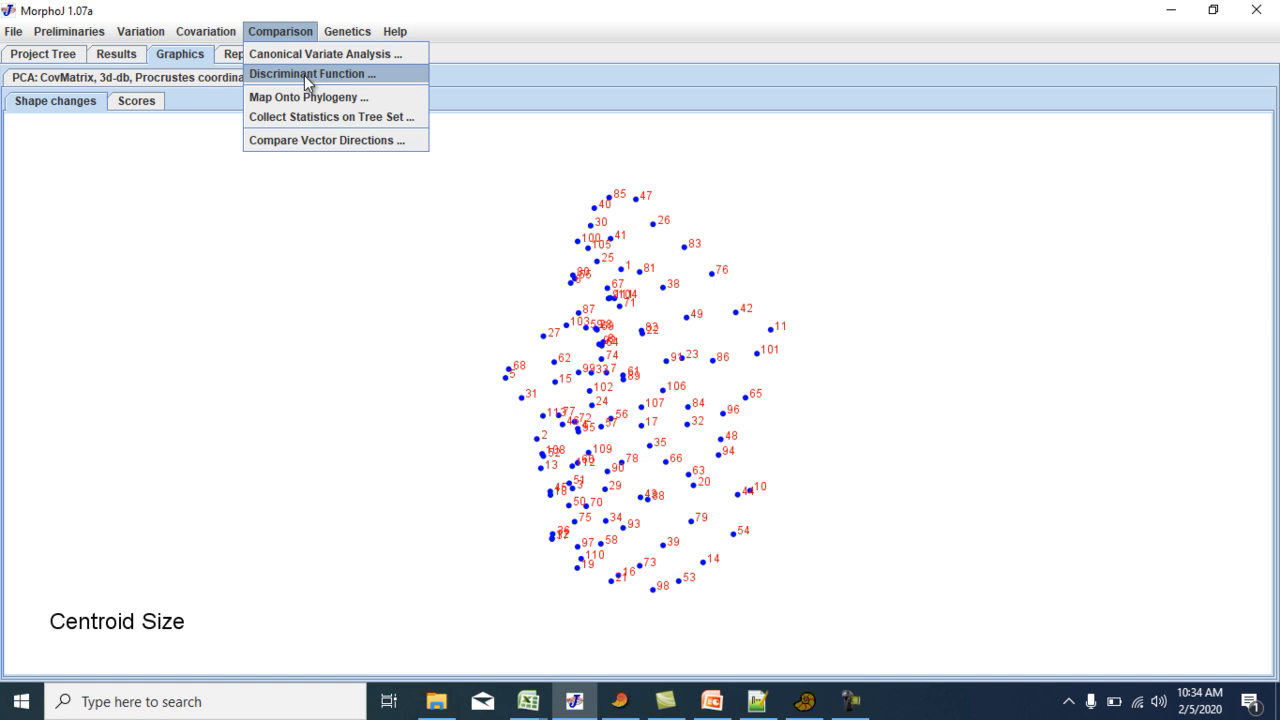
{"action": "left_click", "coordinate": [304, 75]}
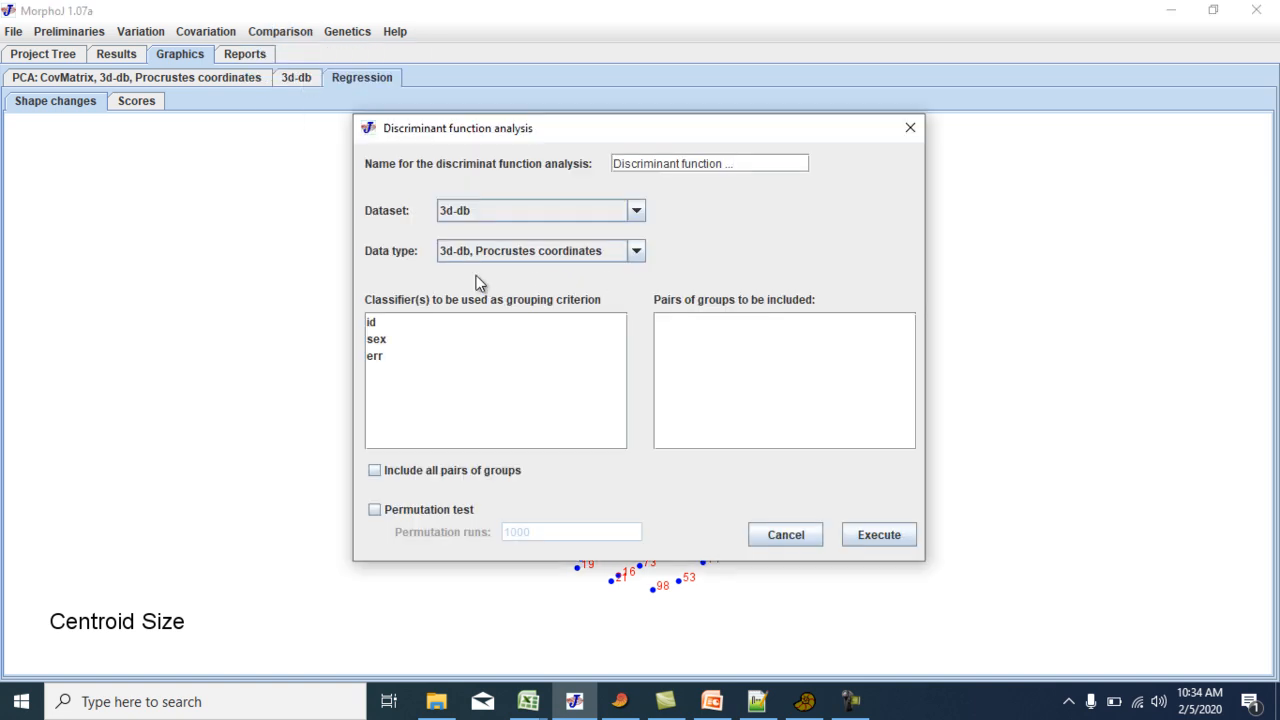
{"action": "left_click", "coordinate": [381, 346]}
{"action": "left_click", "coordinate": [703, 334]}
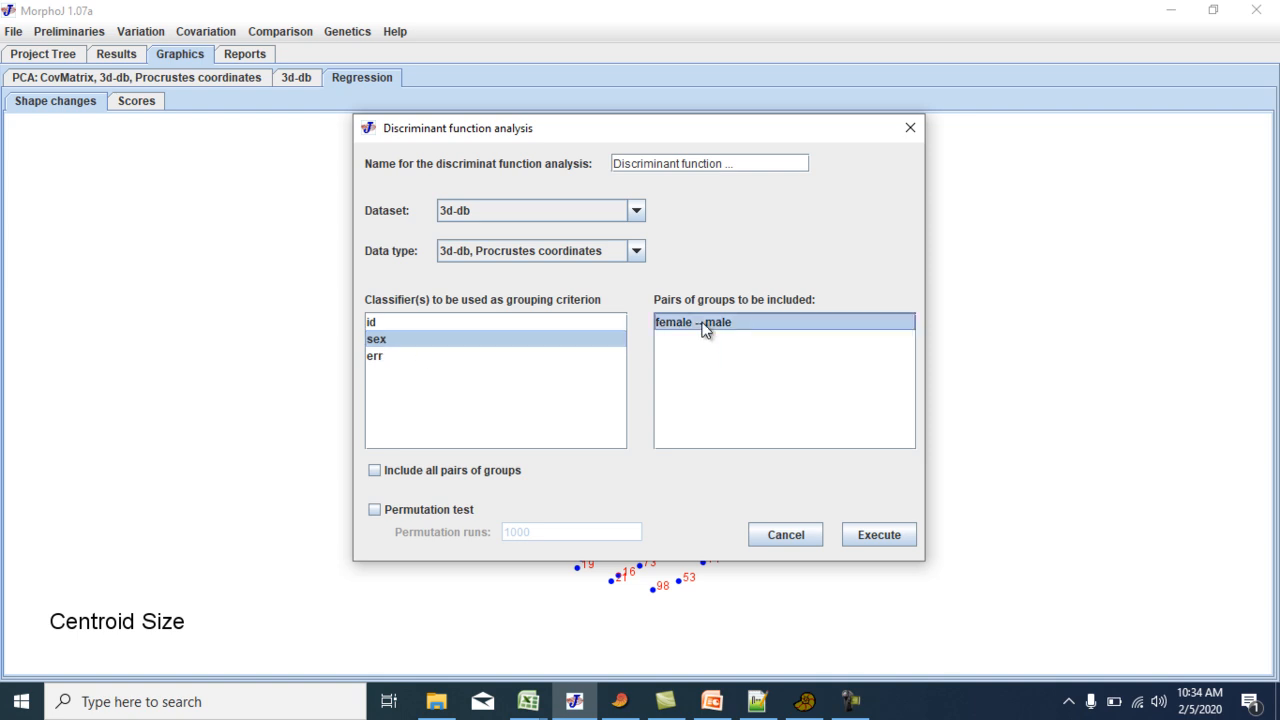
{"action": "left_click", "coordinate": [478, 474]}
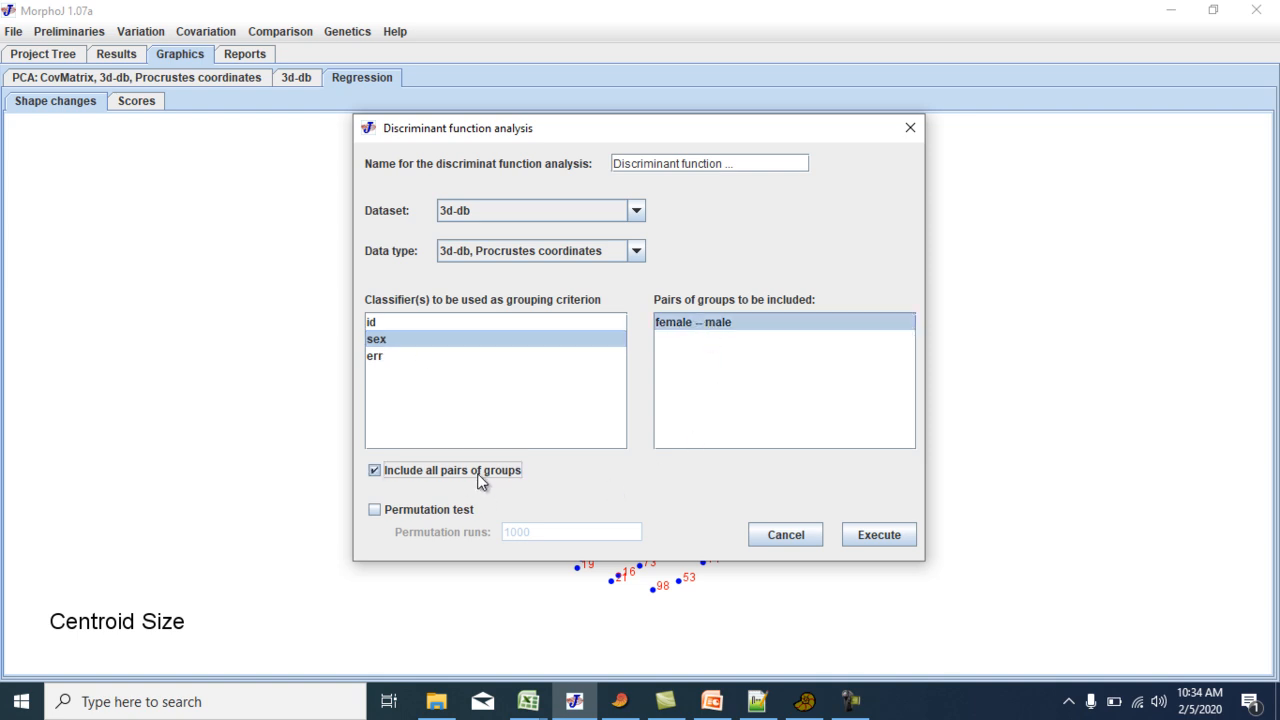
{"action": "left_click", "coordinate": [878, 535]}
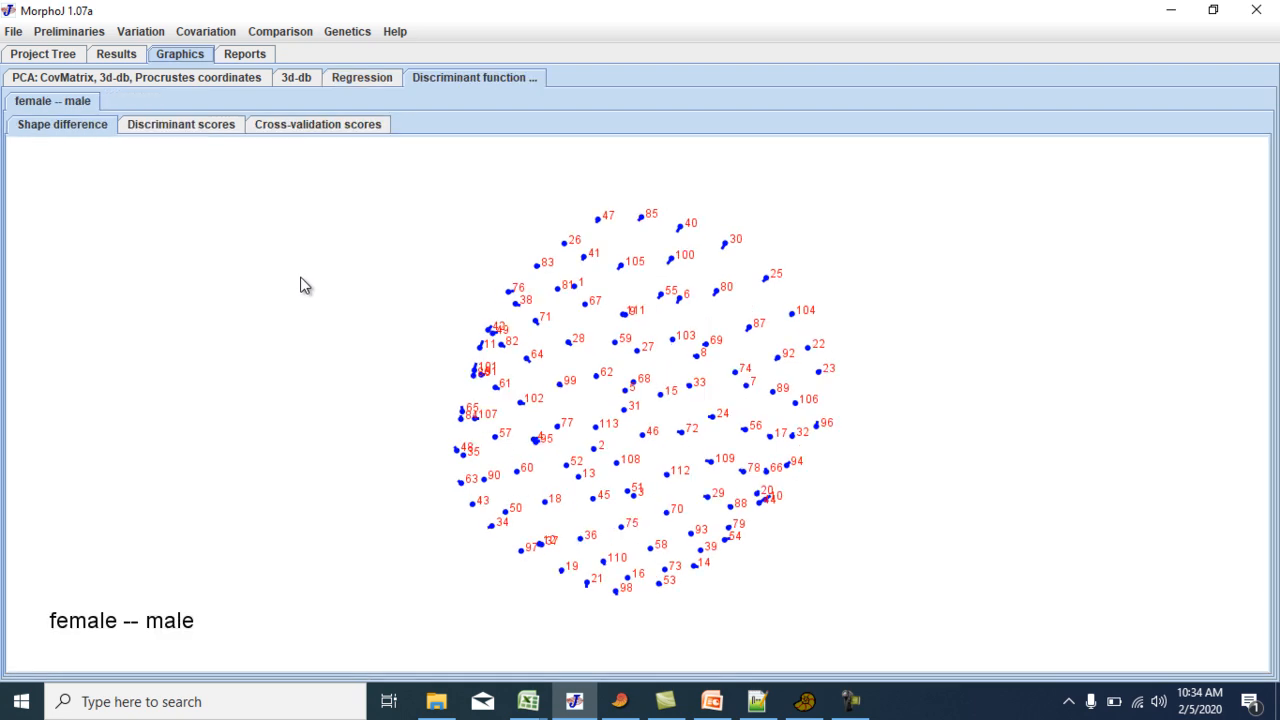
View the female–male discriminant scores and cross-validation scores histograms, and return to the shape difference graph.
{"action": "left_click", "coordinate": [174, 131]}
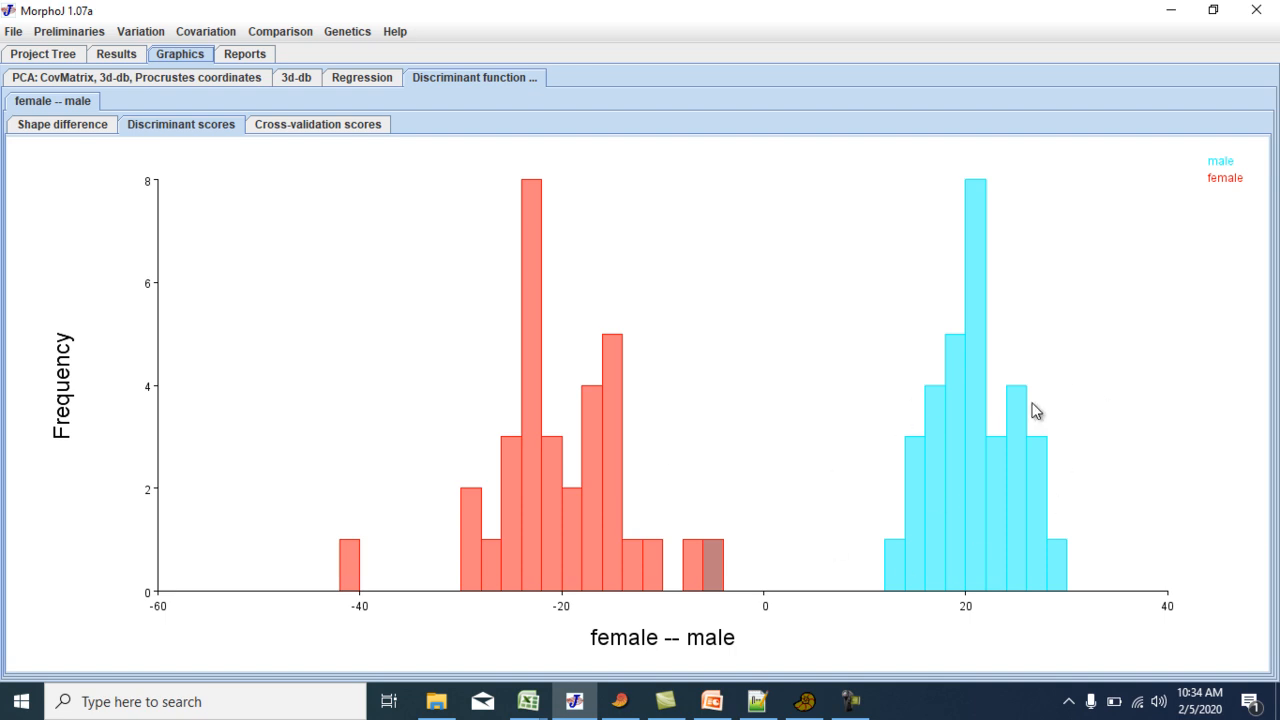
{"action": "left_click", "coordinate": [316, 127]}
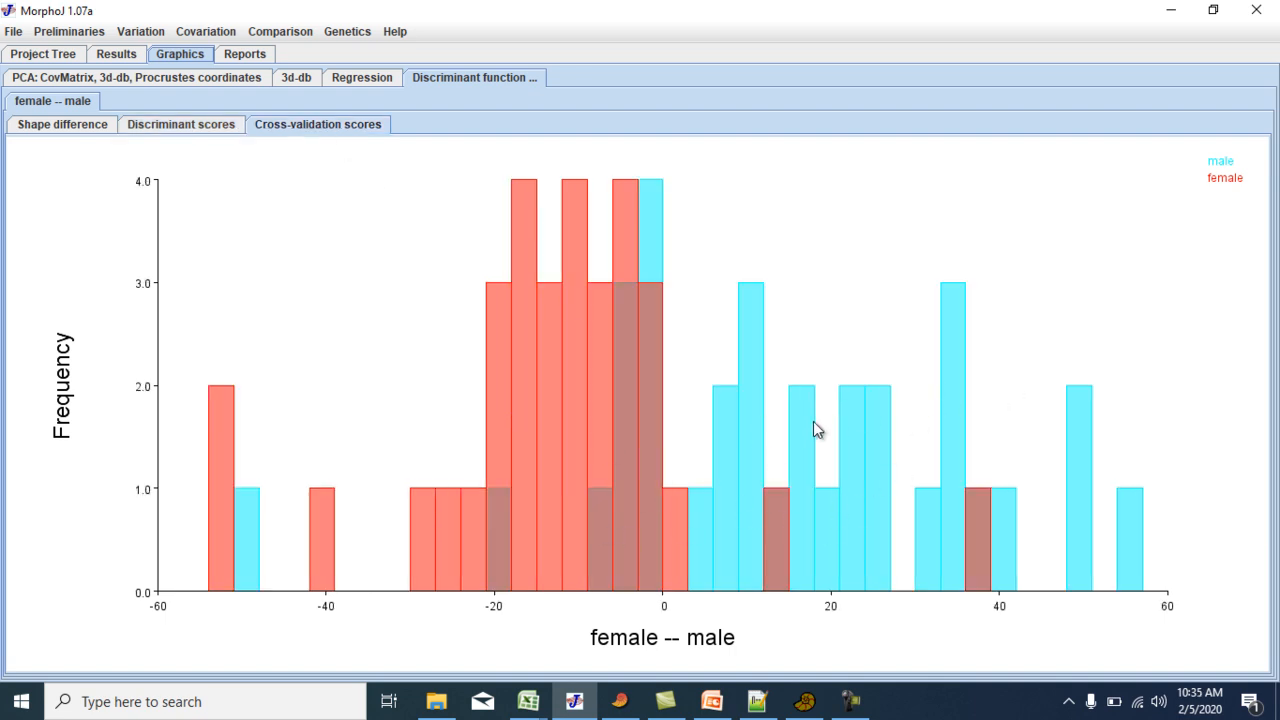
{"action": "left_click", "coordinate": [60, 127]}
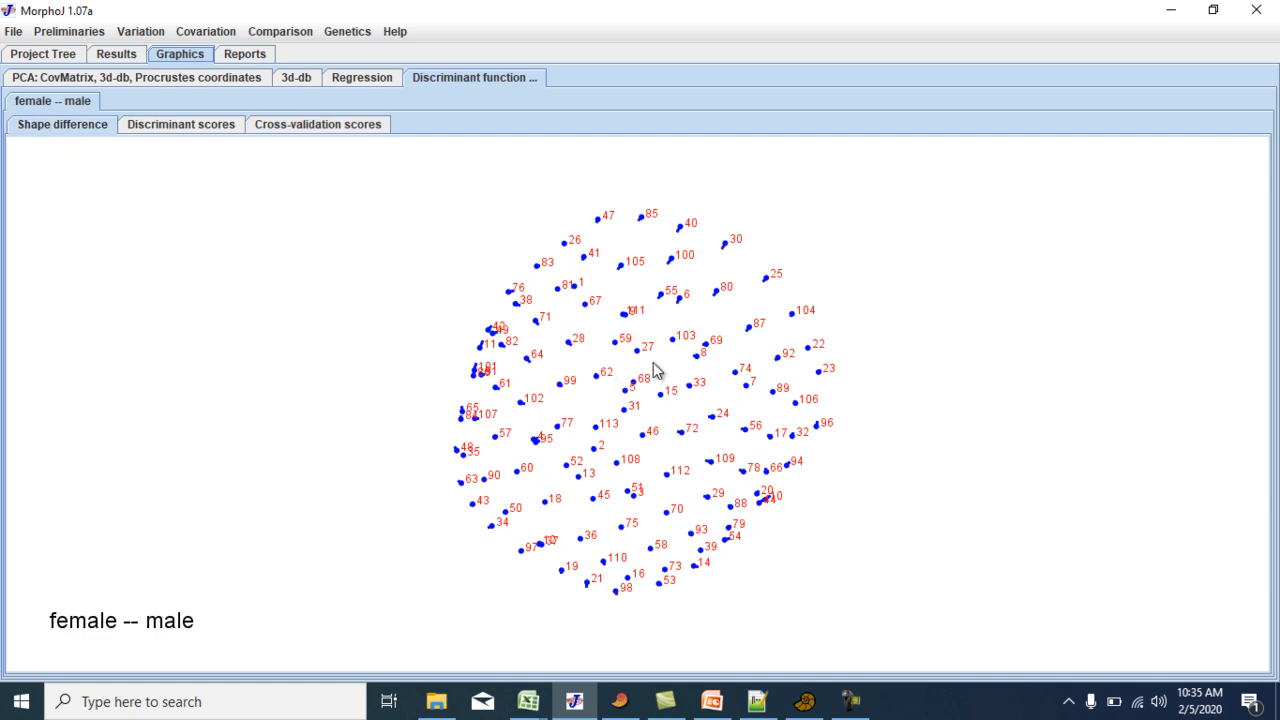
Display the female–male shape difference graph as Axis 2 vs Axis 3 and rotate it counterclockwise.
{"action": "right_click", "coordinate": [249, 215]}
{"action": "mouse_move", "coordinate": [318, 283]}
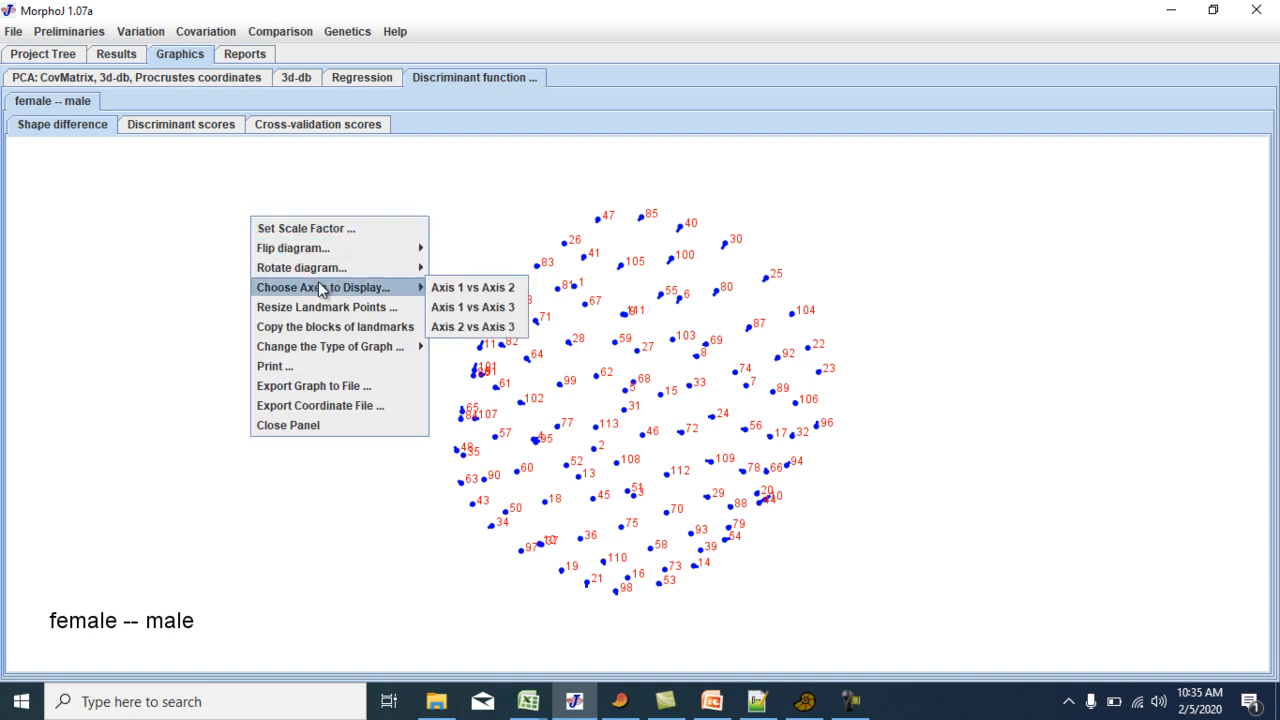
{"action": "left_click", "coordinate": [495, 322]}
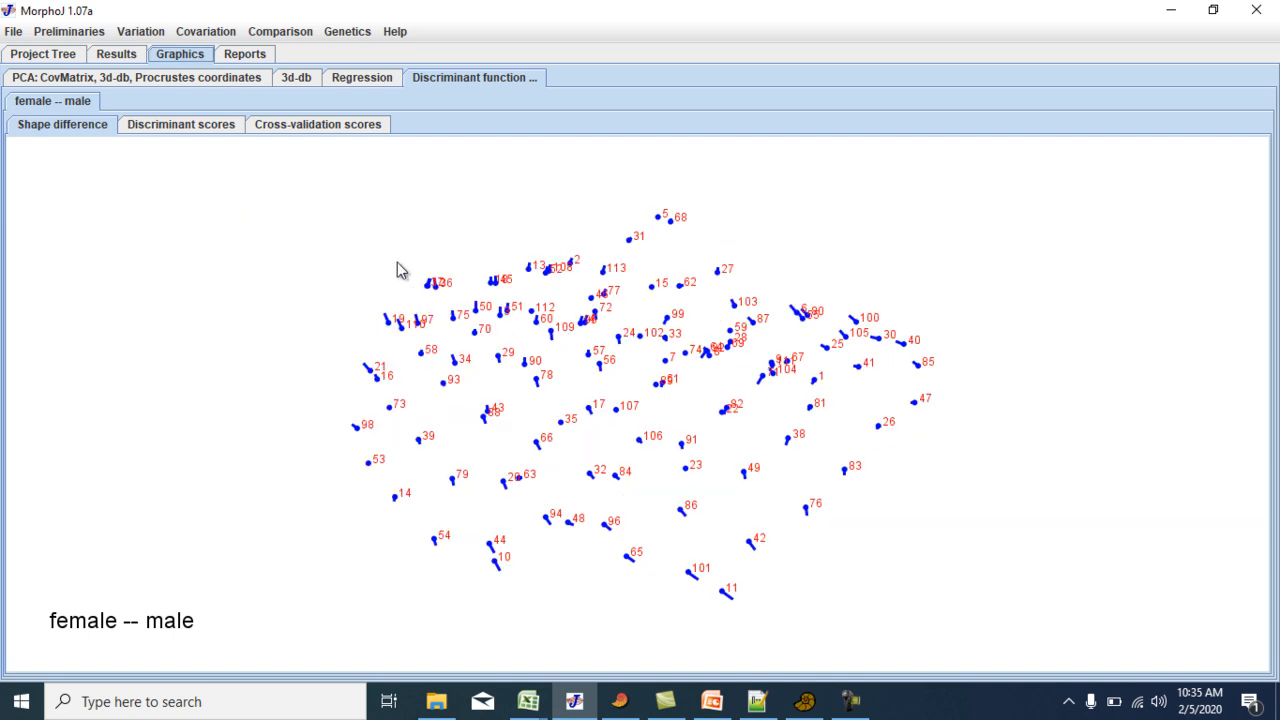
{"action": "right_click", "coordinate": [312, 280]}
{"action": "mouse_move", "coordinate": [389, 352]}
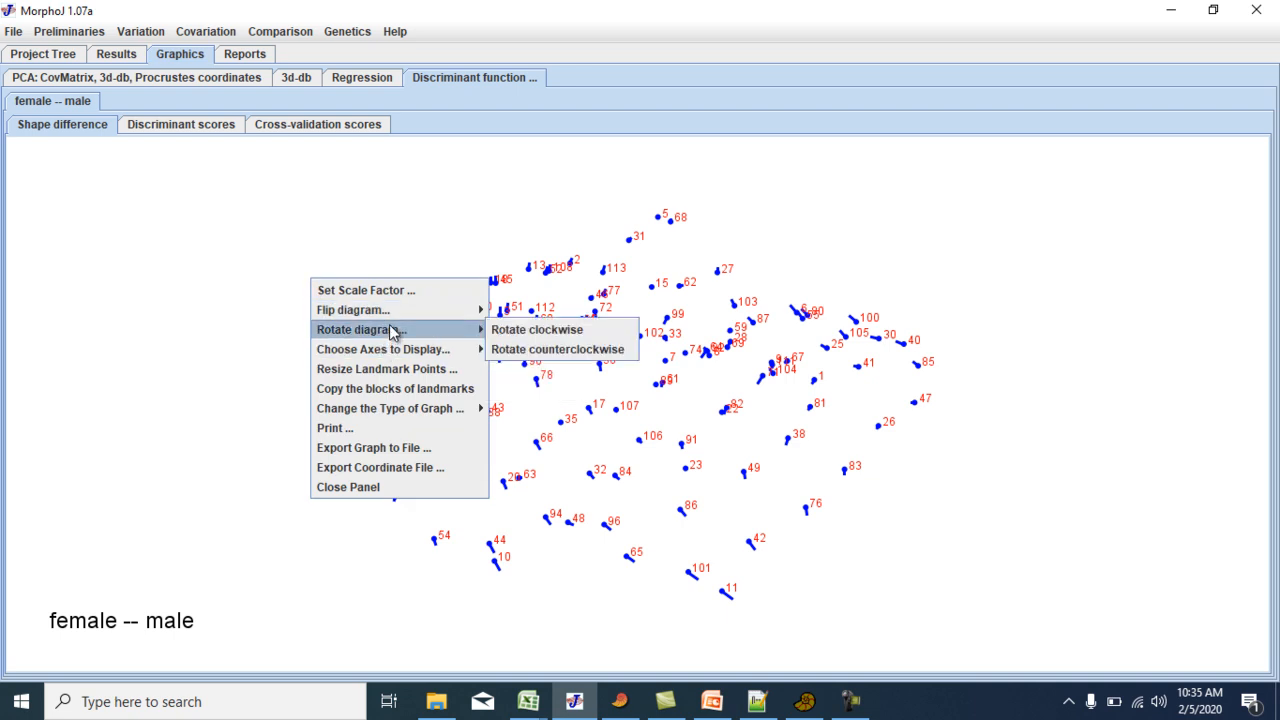
{"action": "left_click", "coordinate": [530, 349]}
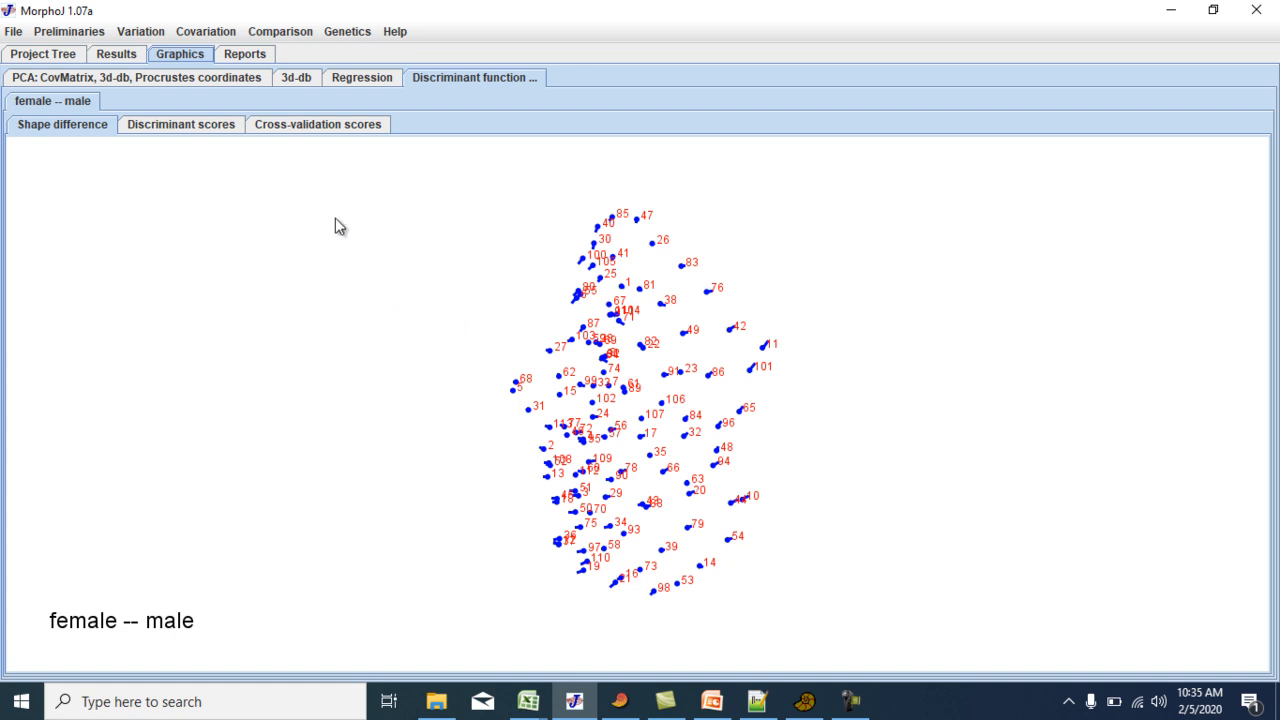
Run a canonical variate analysis on the 3d-db Procrustes coordinates, grouped by sex, with a pairwise-distance permutation test of 10000 iterations.
{"action": "left_click", "coordinate": [203, 37]}
{"action": "mouse_move", "coordinate": [283, 33]}
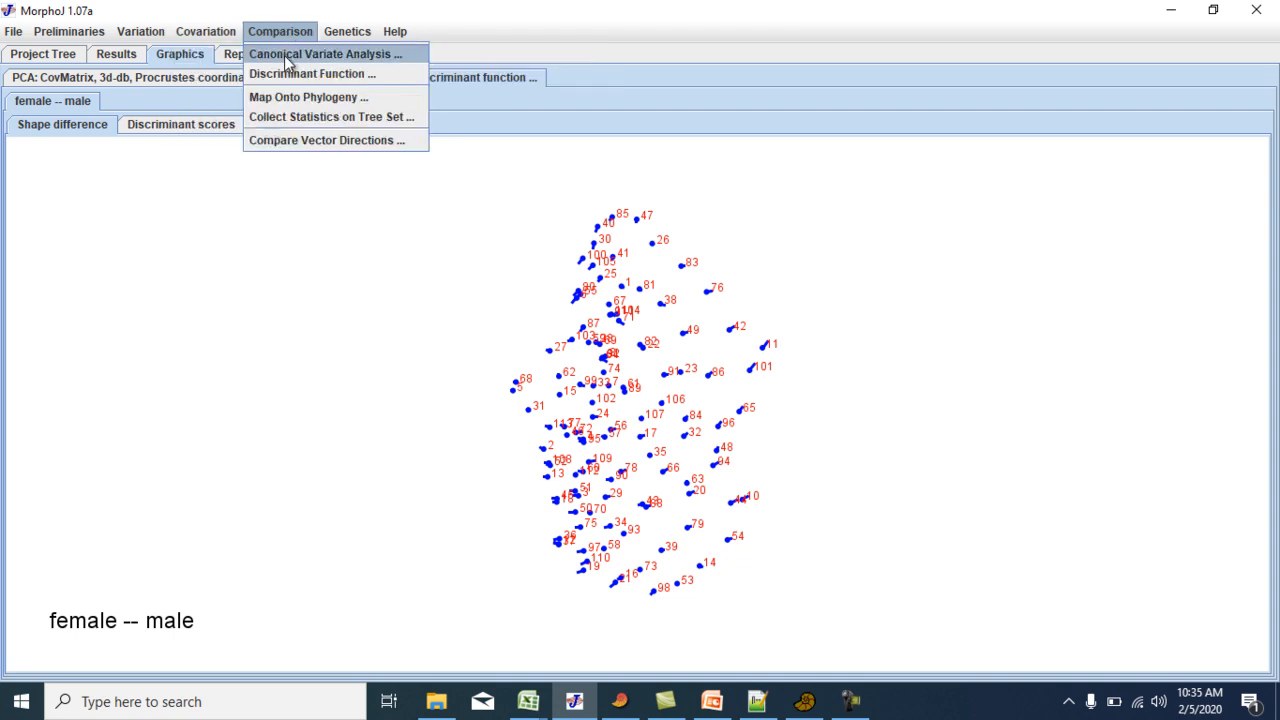
{"action": "left_click", "coordinate": [287, 58]}
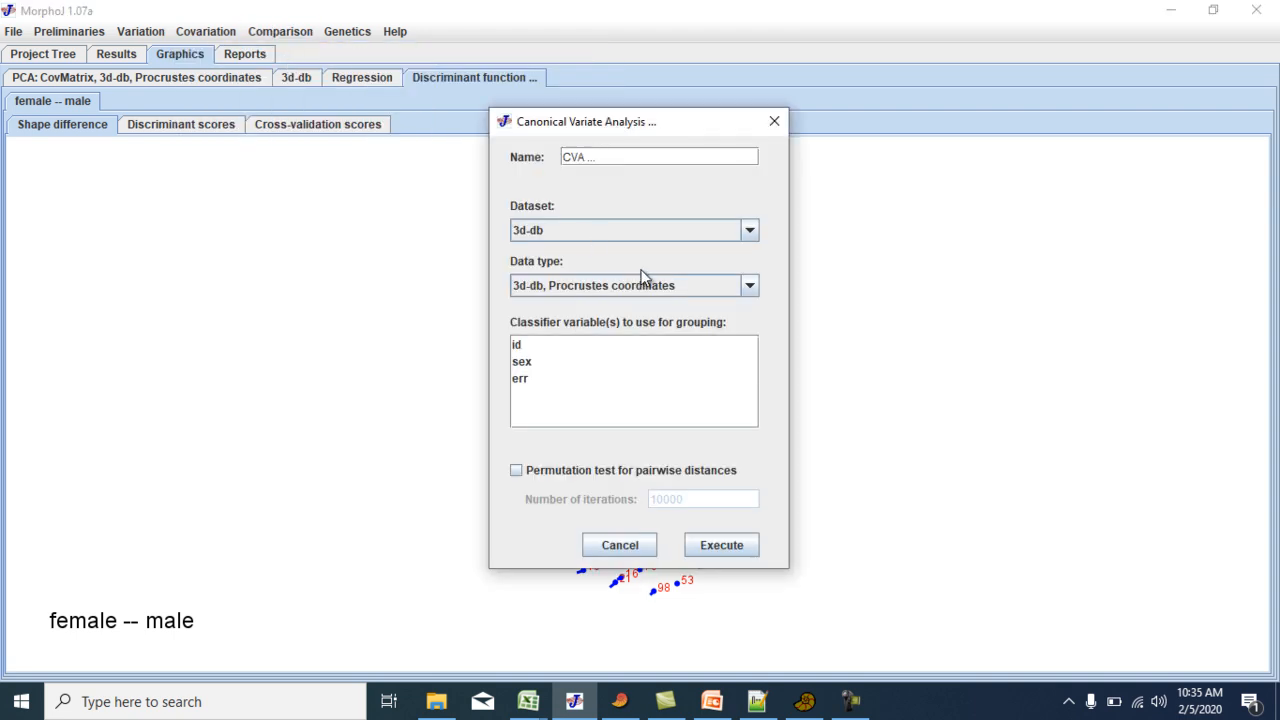
{"action": "left_click", "coordinate": [522, 363]}
{"action": "left_click", "coordinate": [525, 472]}
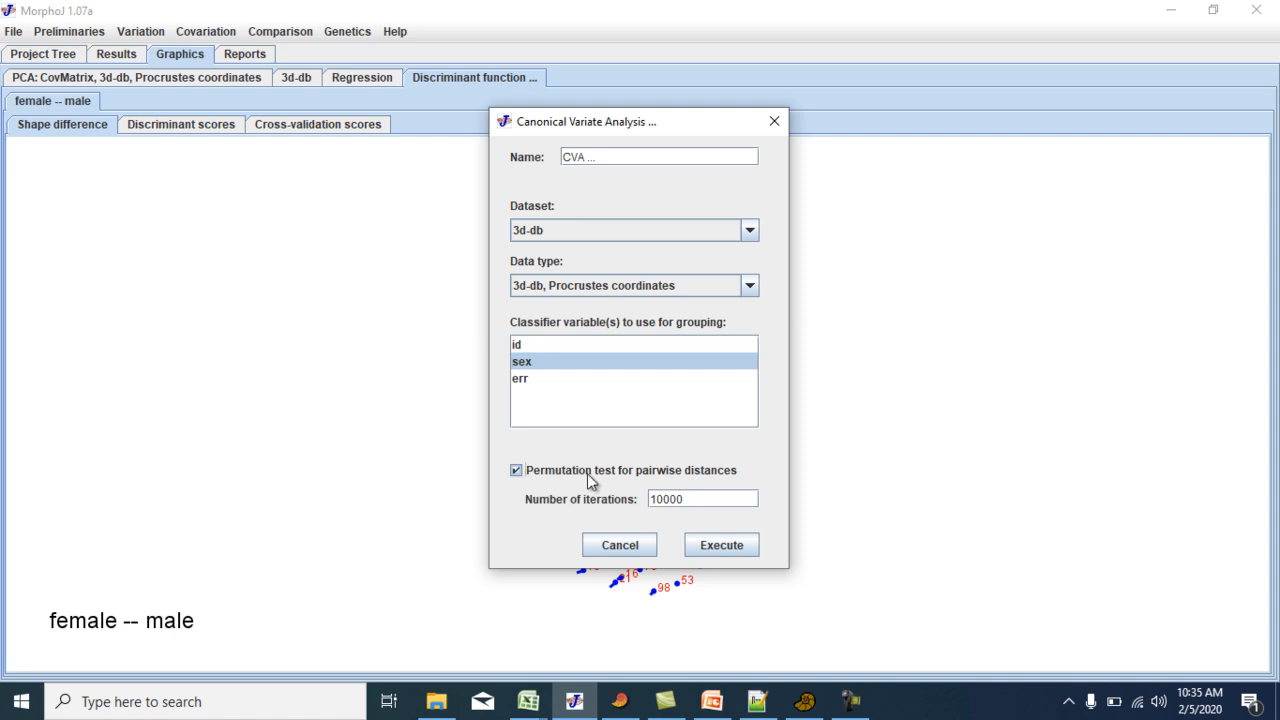
{"action": "left_click", "coordinate": [721, 545]}
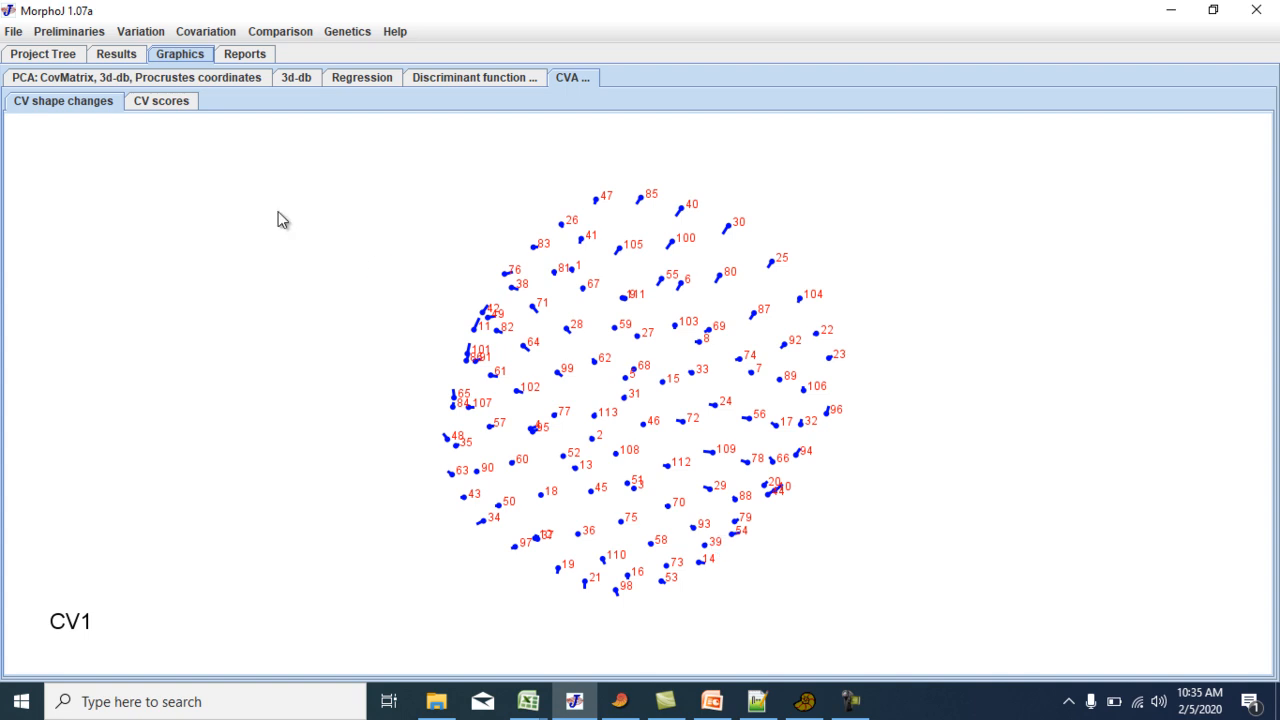
Compare the CV scores histogram with the discriminant scores histogram for females and males.
{"action": "left_click", "coordinate": [153, 101]}
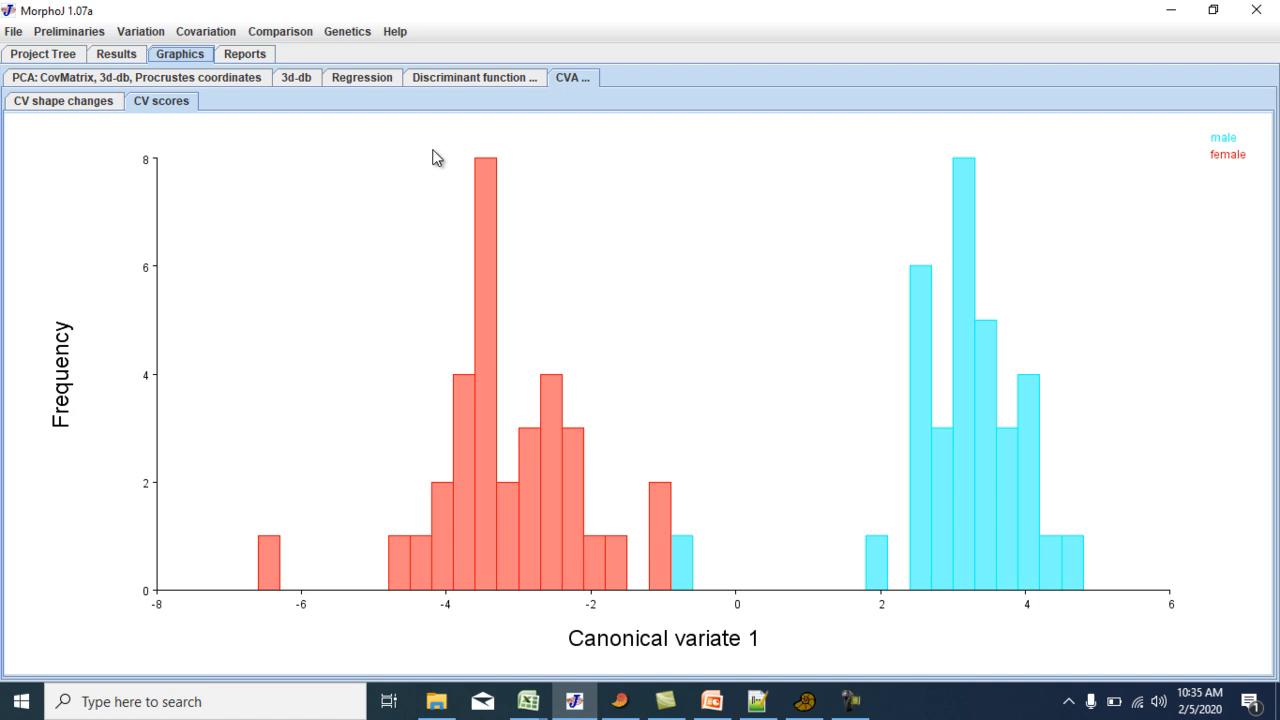
{"action": "left_click", "coordinate": [452, 80]}
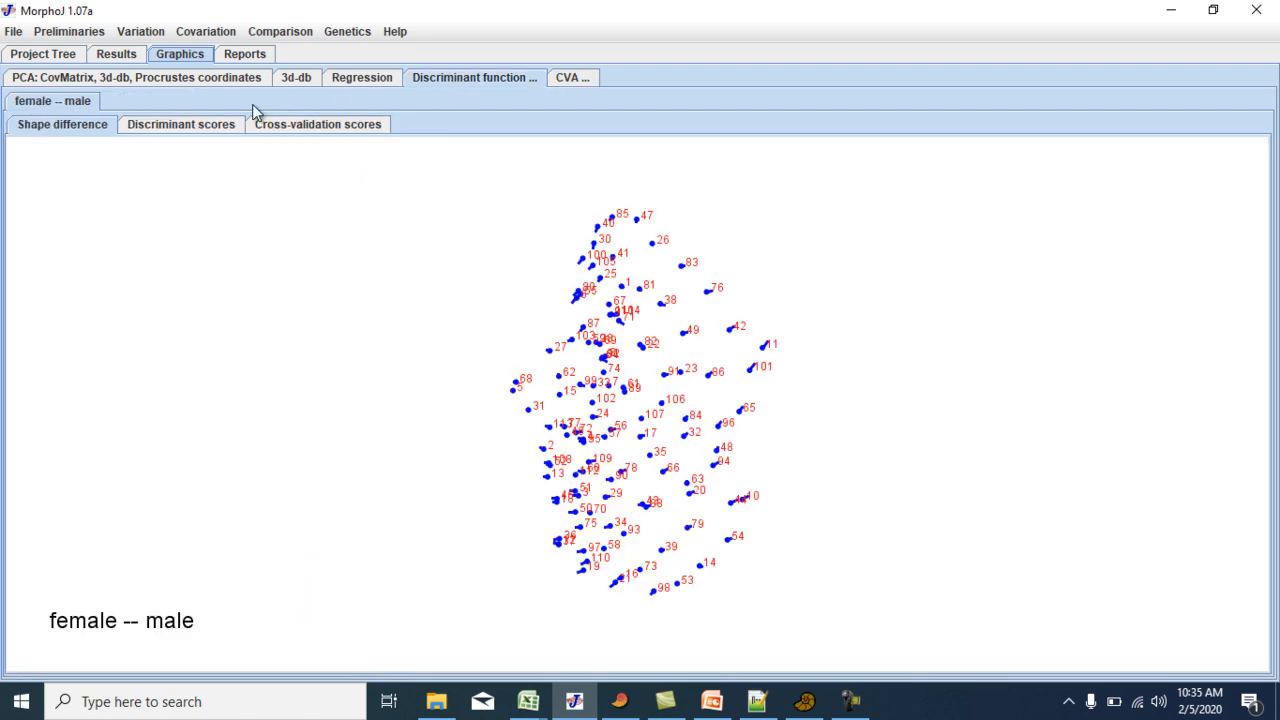
{"action": "left_click", "coordinate": [205, 126]}
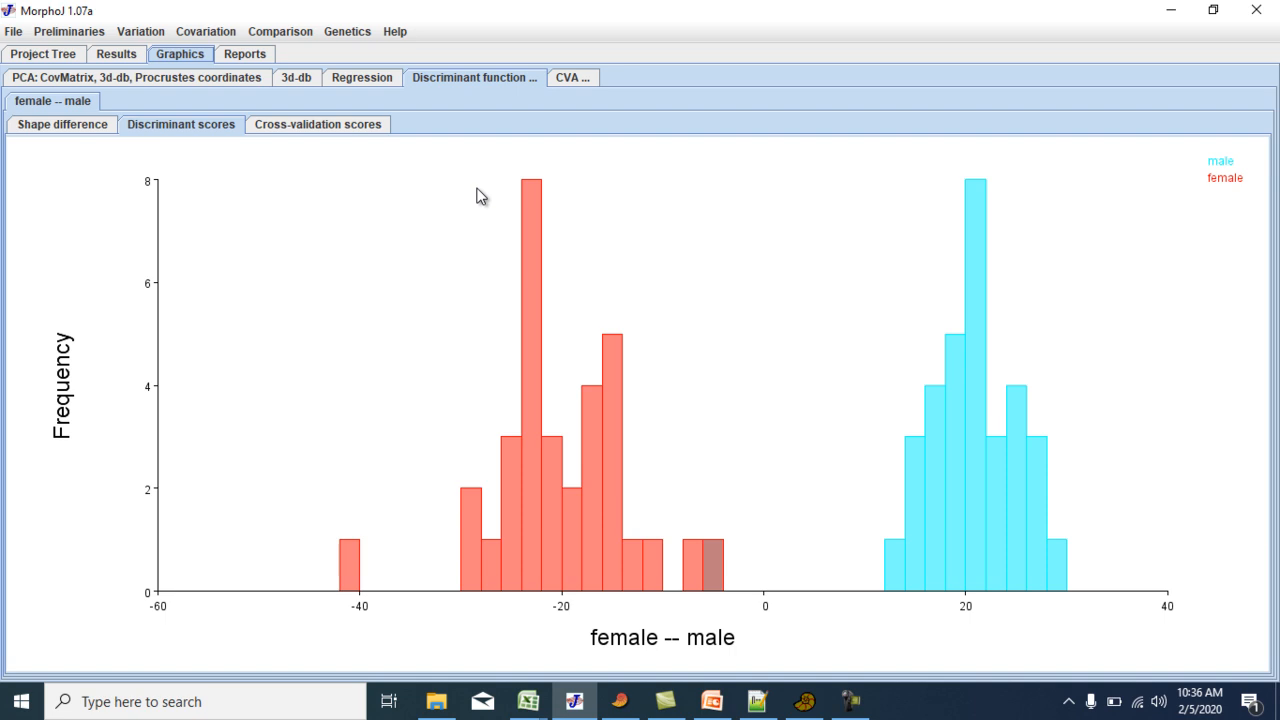
{"action": "left_click", "coordinate": [568, 84]}
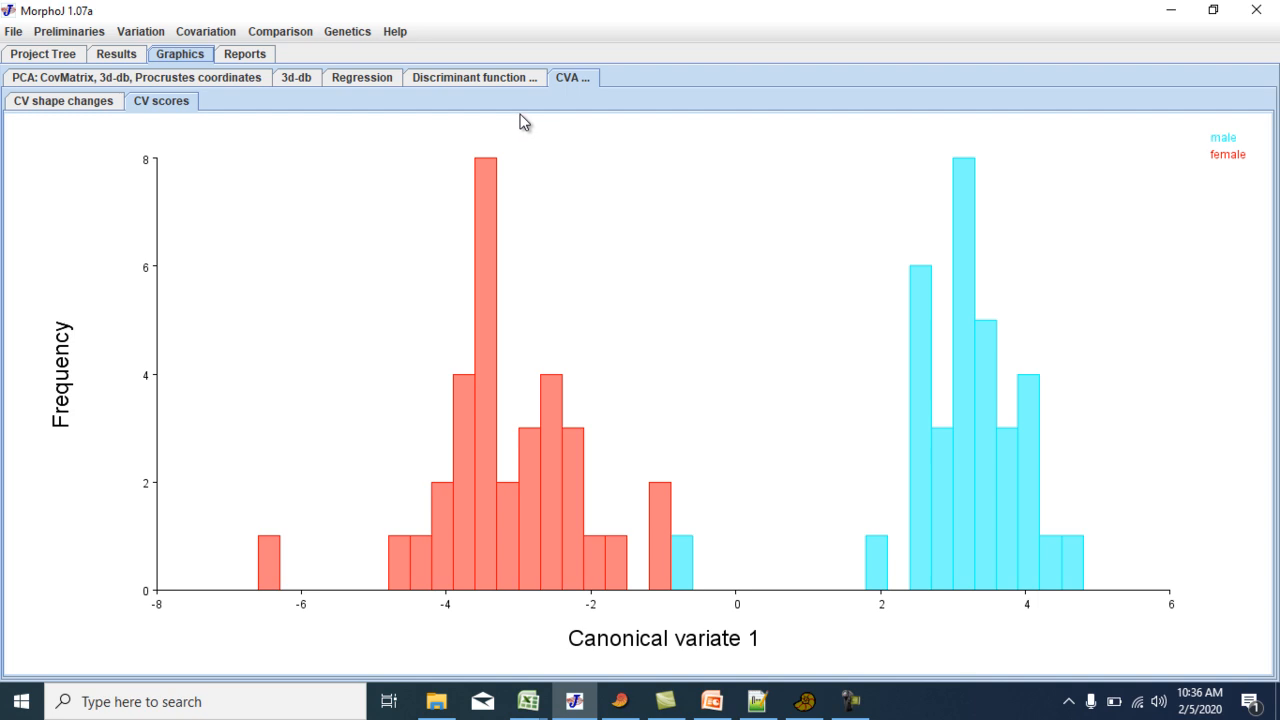
{"action": "left_click", "coordinate": [481, 84]}
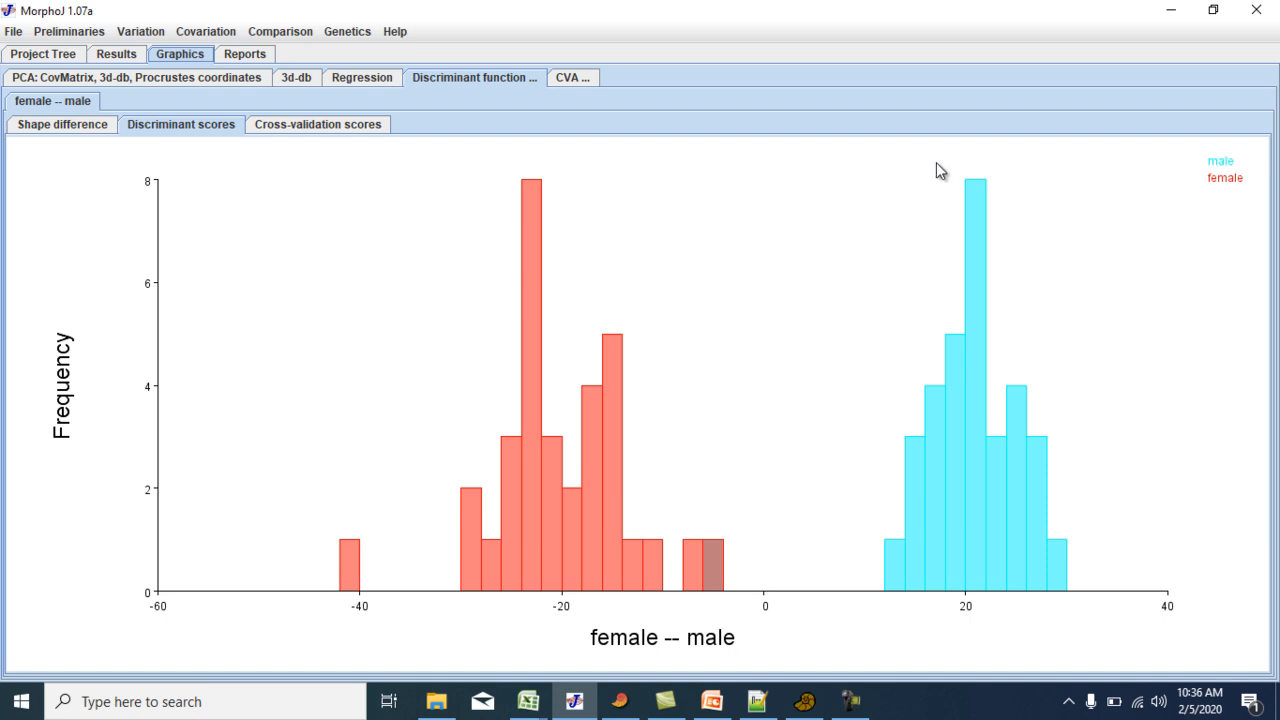
Switch to the landmark-data workbook in Excel and copy the entire PCs sheet with ID, sex, CS and PC scores.
{"action": "left_click", "coordinate": [1172, 12]}
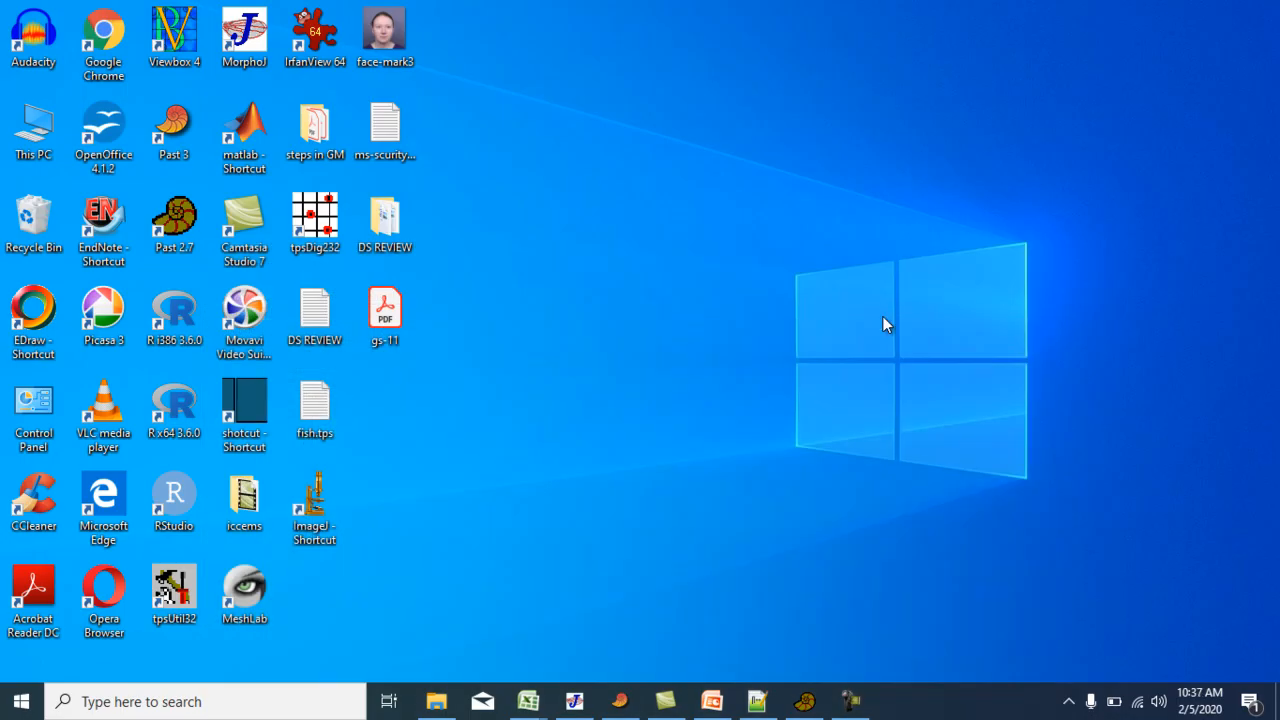
{"action": "mouse_move", "coordinate": [528, 701]}
{"action": "left_click", "coordinate": [739, 634]}
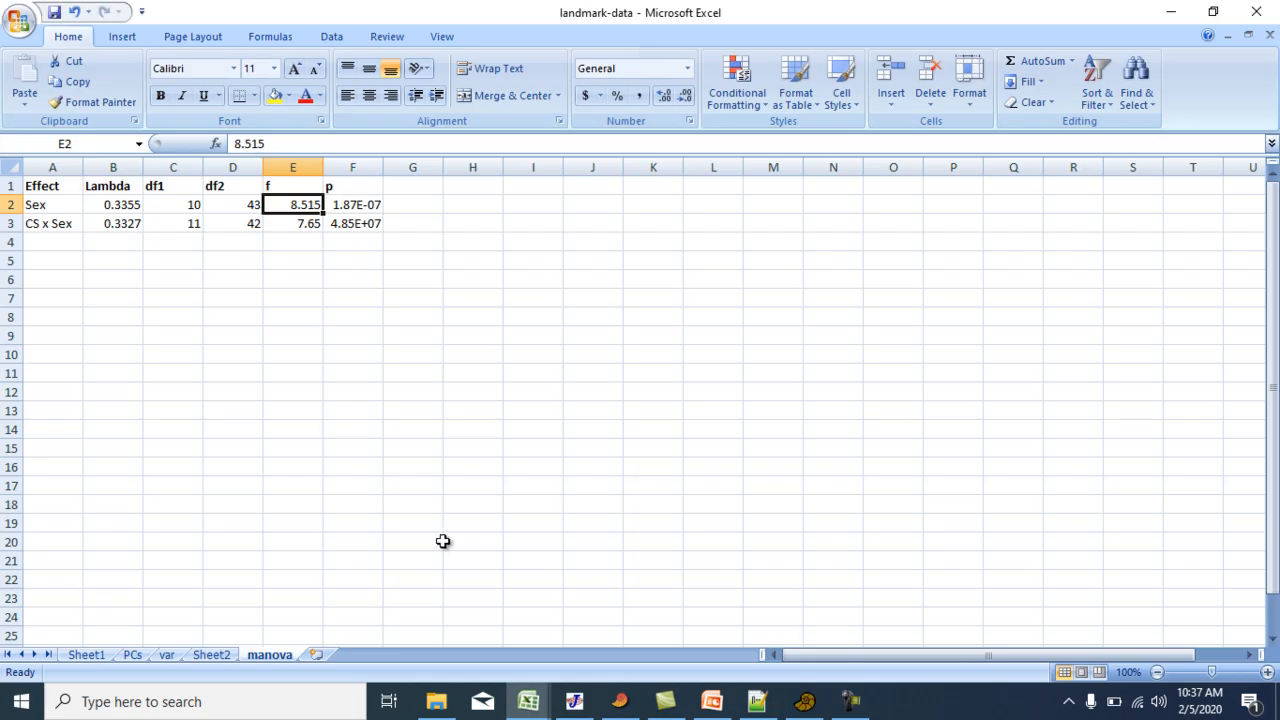
{"action": "left_click", "coordinate": [132, 655]}
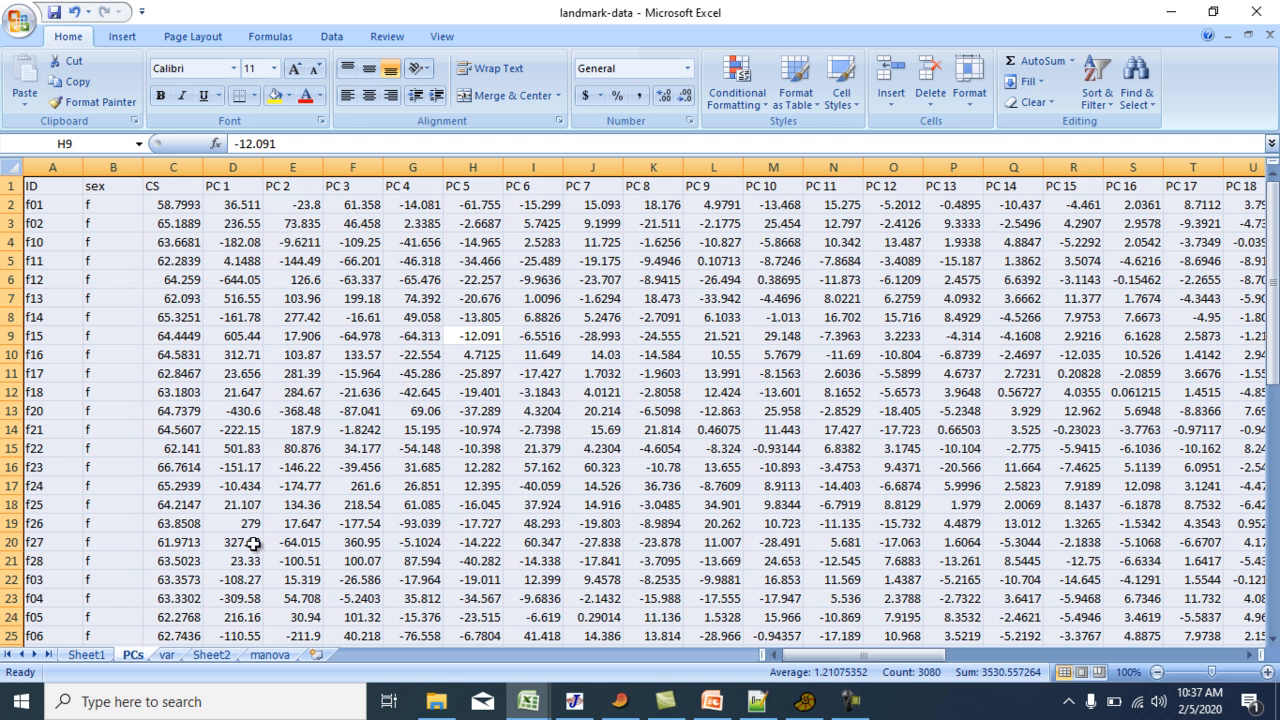
{"action": "left_click", "coordinate": [188, 241]}
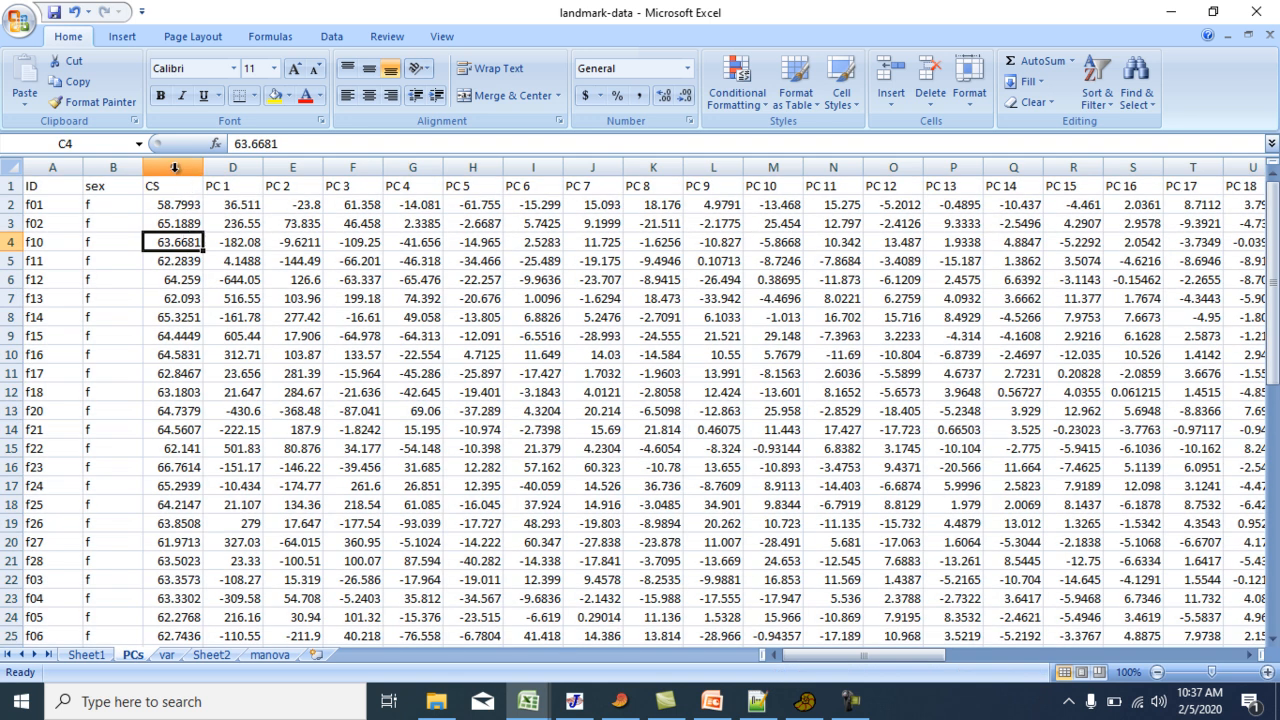
{"action": "left_click", "coordinate": [316, 320]}
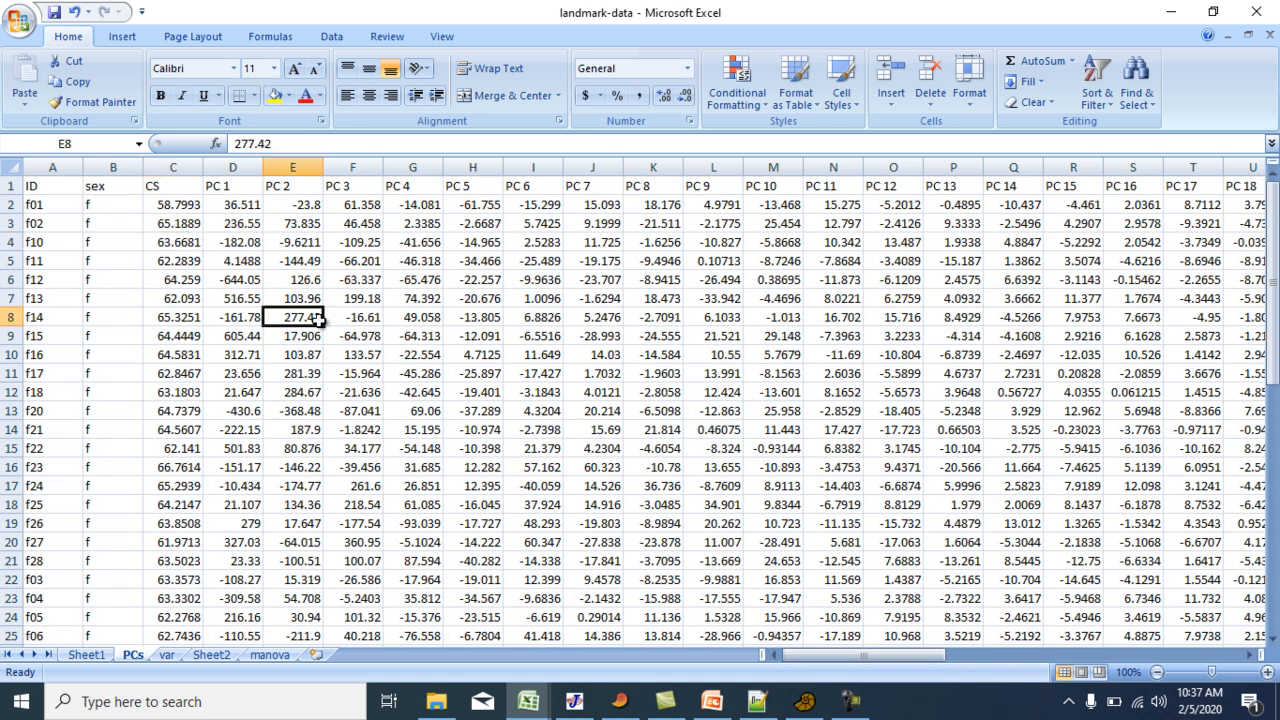
{"action": "key", "text": "ctrl+a"}
{"action": "key", "text": "ctrl+c"}
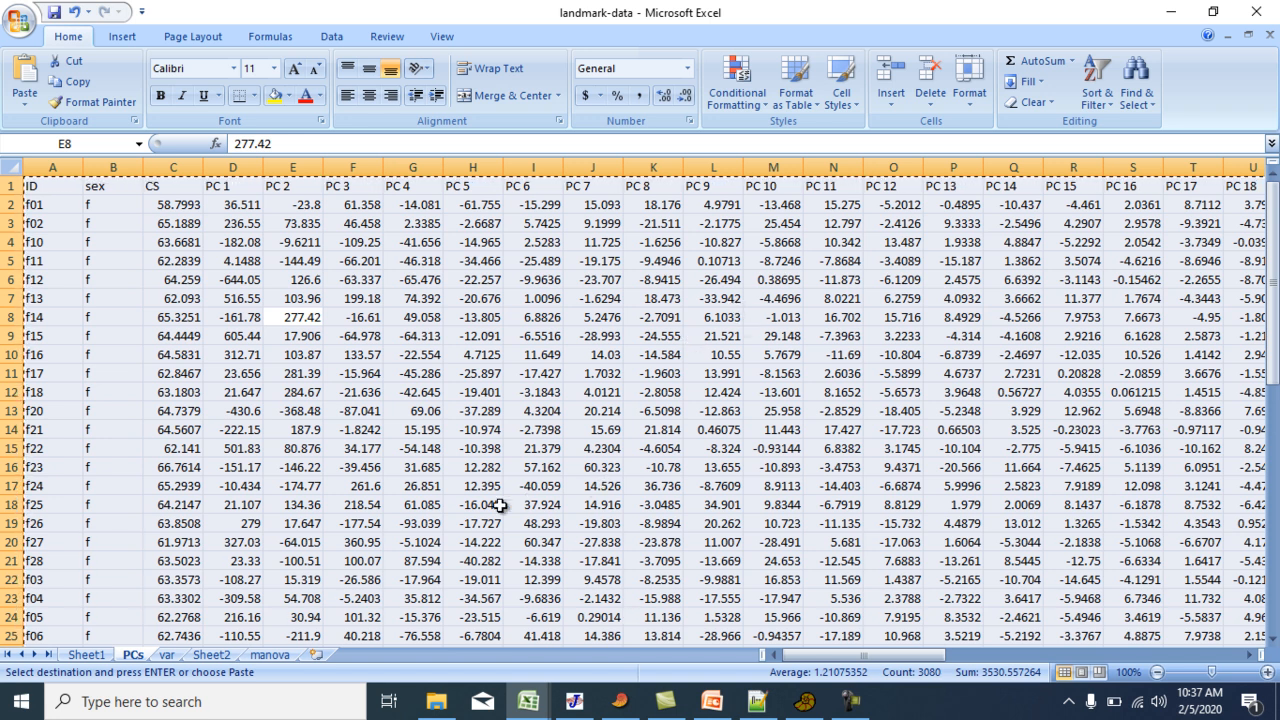
Switch to Past 3 and check the CS and PC columns in its data table.
{"action": "left_click", "coordinate": [1170, 12]}
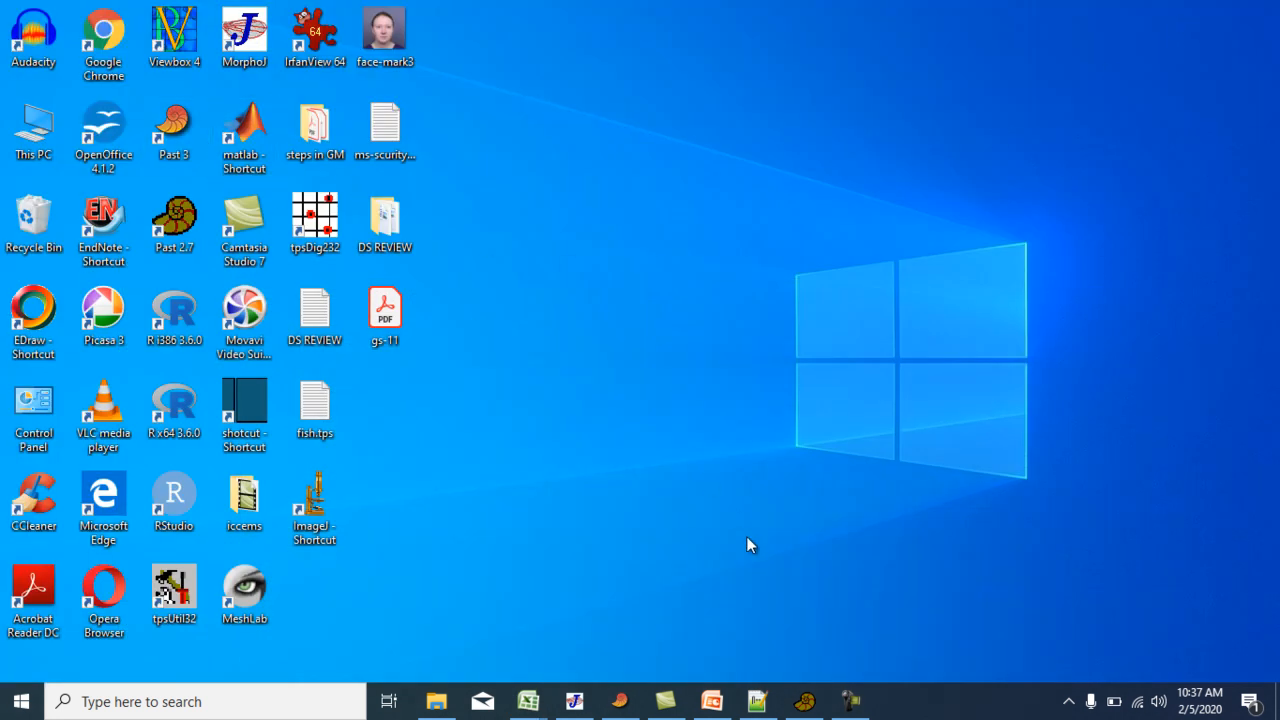
{"action": "left_click", "coordinate": [619, 701]}
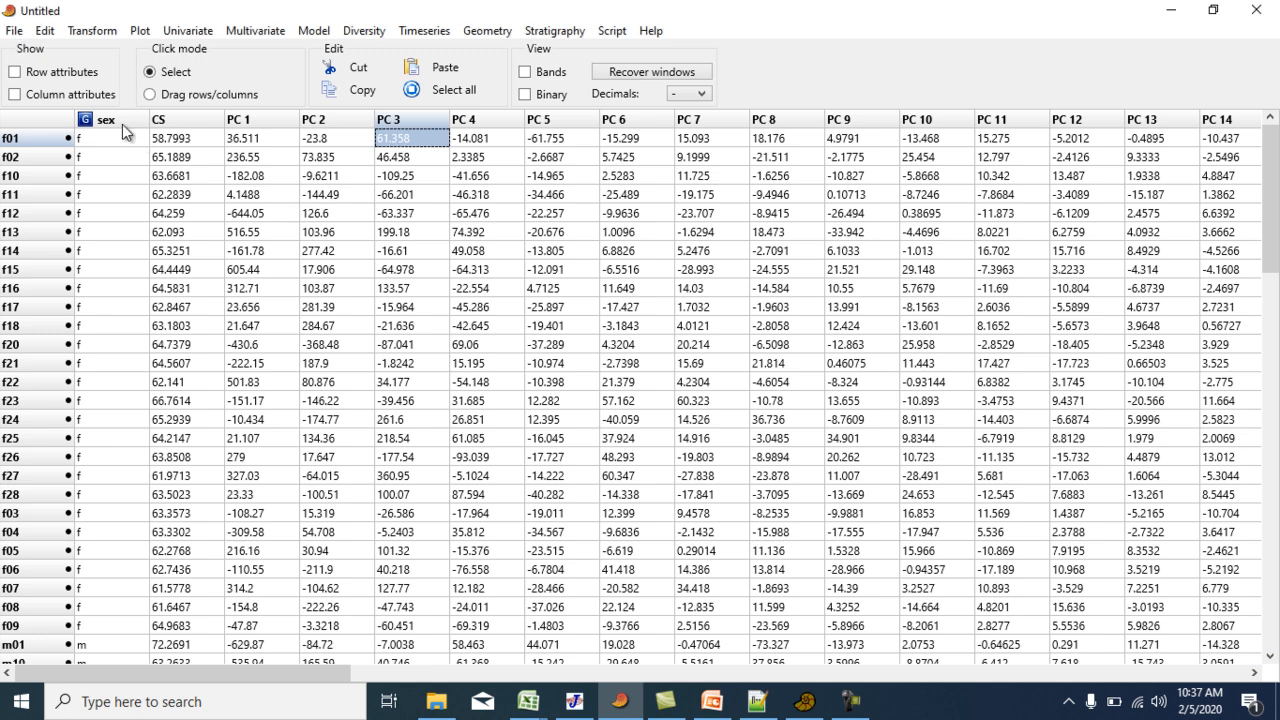
{"action": "left_click", "coordinate": [178, 120]}
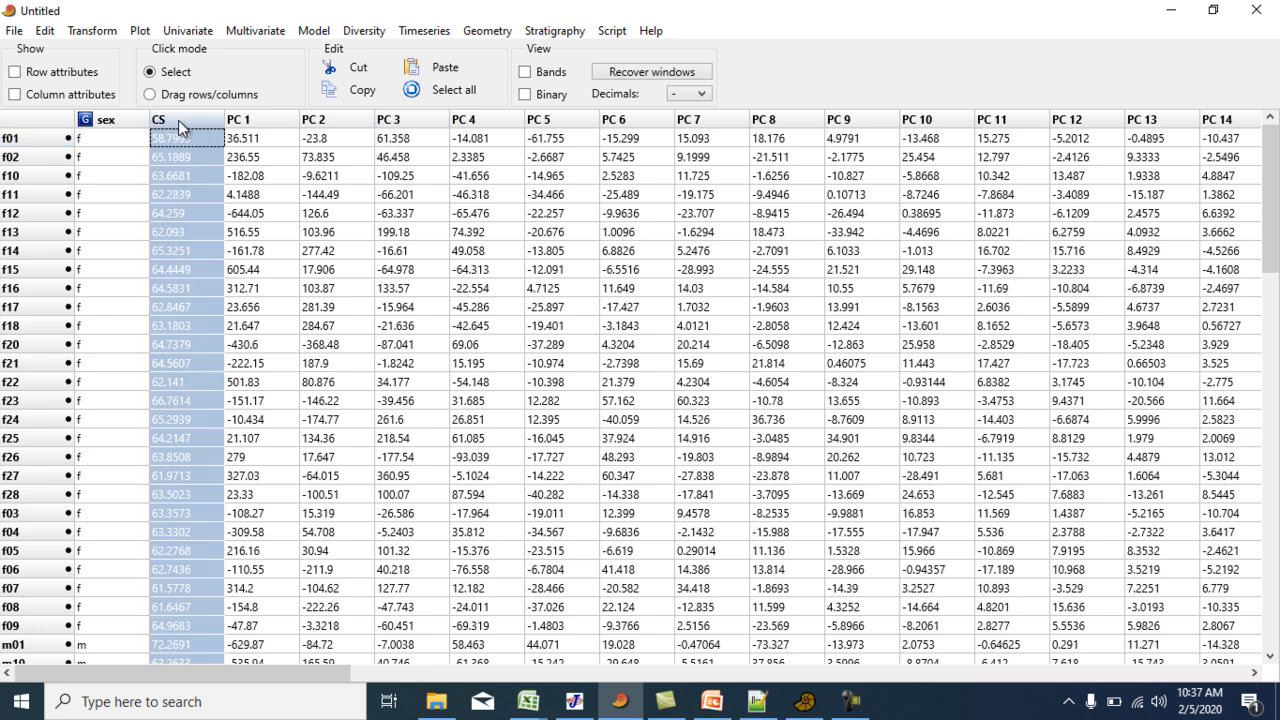
{"action": "left_click", "coordinate": [380, 198]}
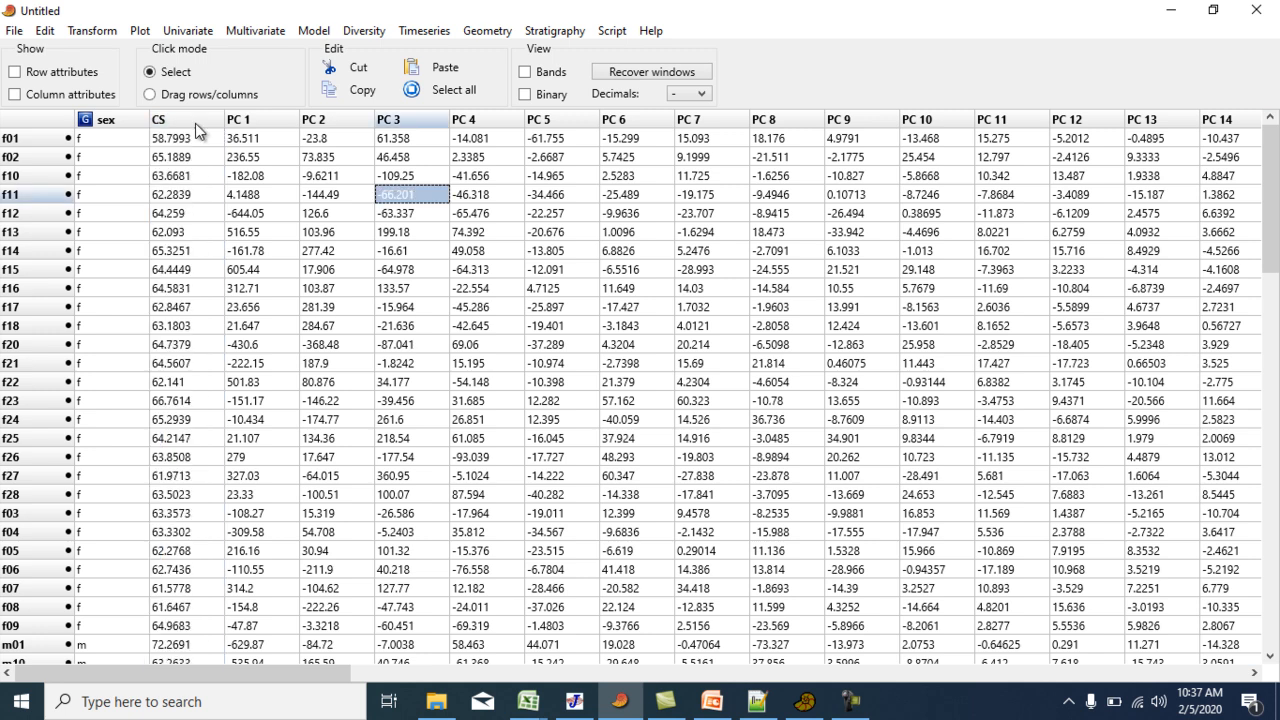
Set the row colors by sex group, with Blue for f and Chartreuse for m.
{"action": "left_click", "coordinate": [117, 117]}
{"action": "left_click", "coordinate": [48, 31]}
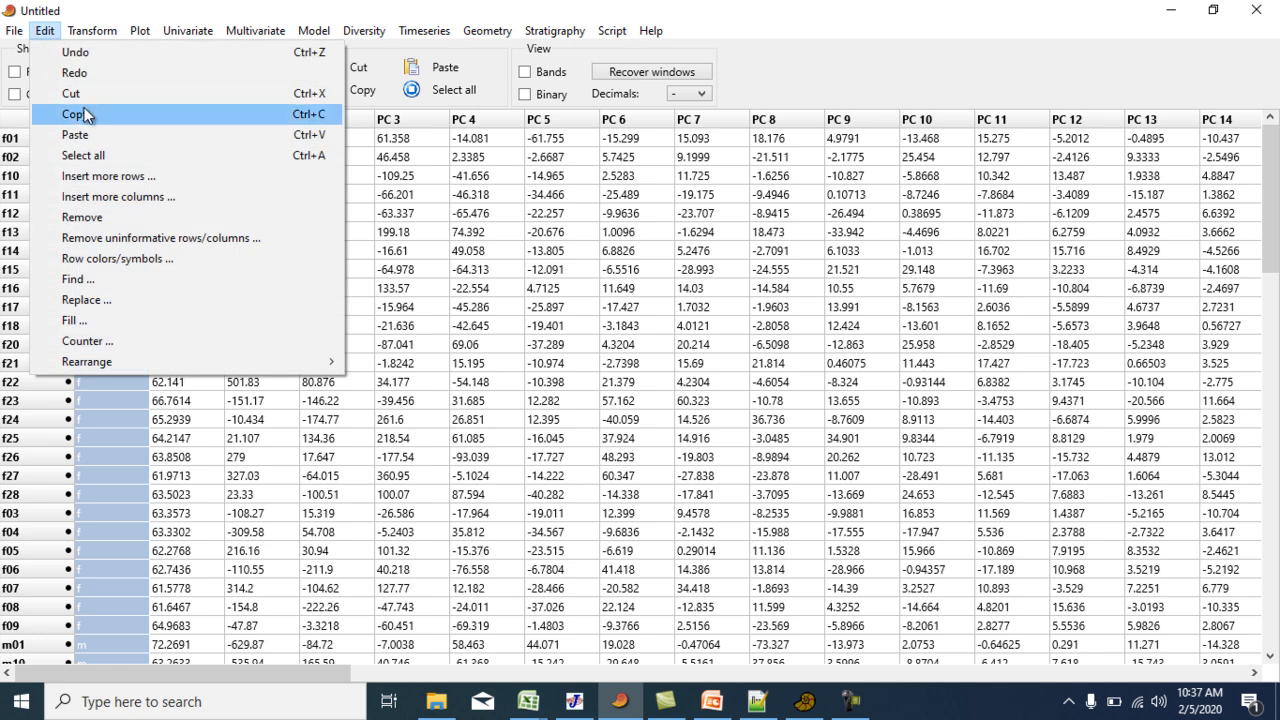
{"action": "left_click", "coordinate": [99, 258]}
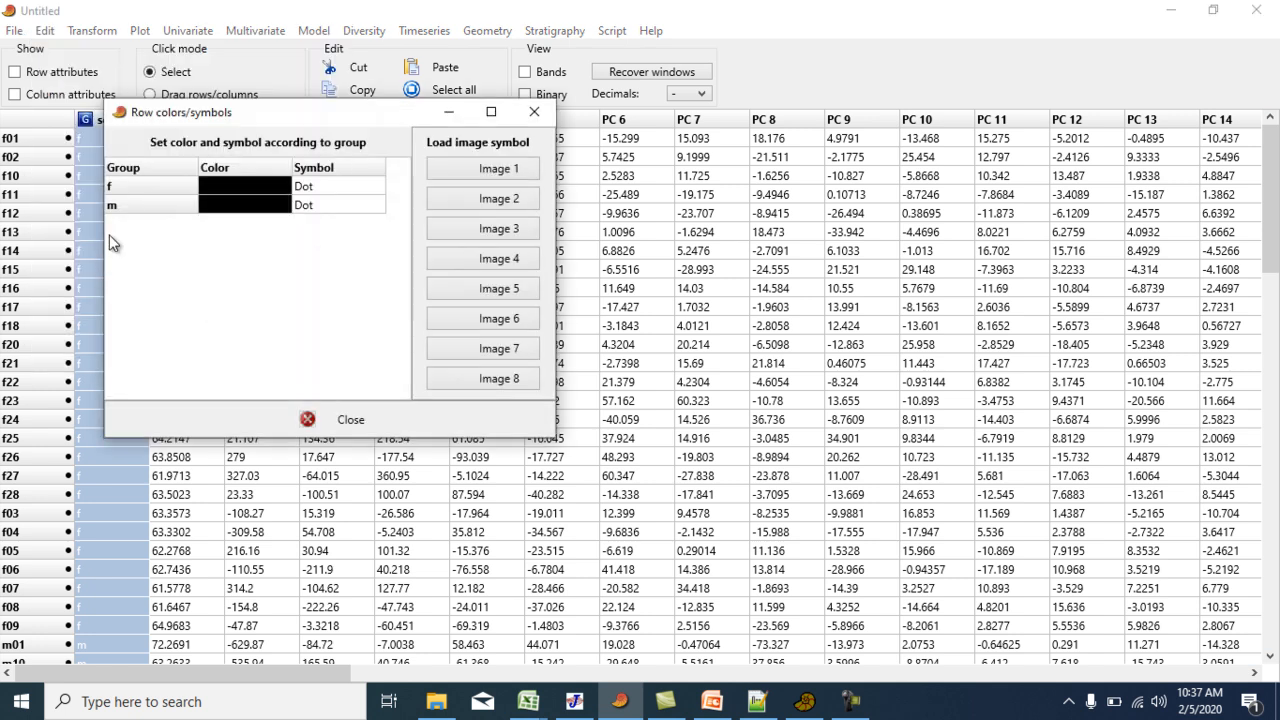
{"action": "left_click", "coordinate": [250, 187]}
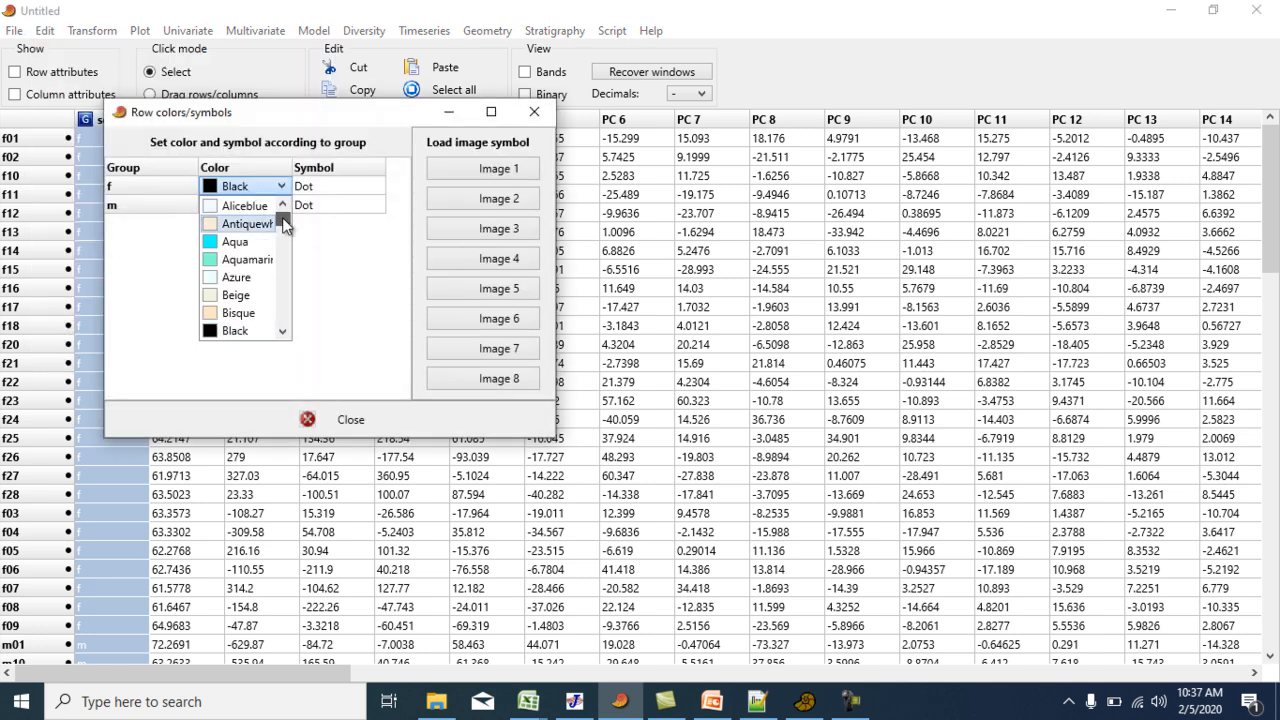
{"action": "scroll", "coordinate": [282, 222], "scroll_direction": "down", "scroll_amount": 1}
{"action": "left_click", "coordinate": [249, 294]}
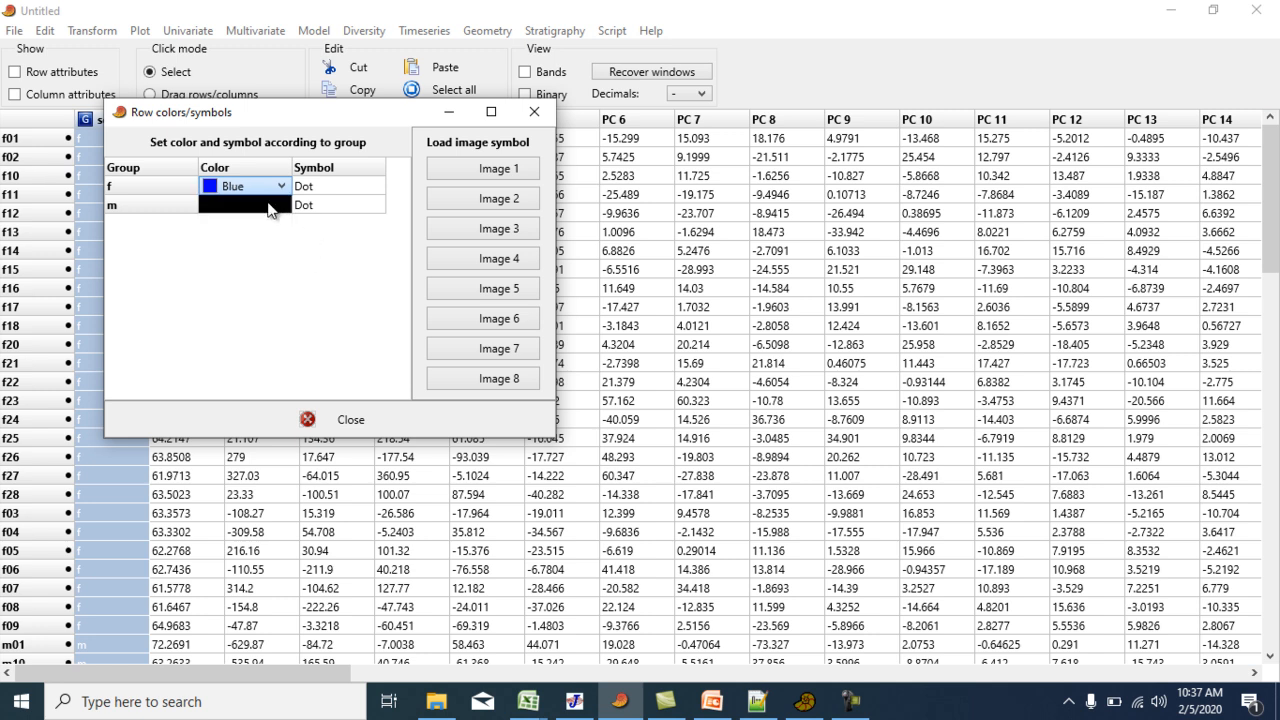
{"action": "left_click", "coordinate": [272, 206]}
{"action": "left_click", "coordinate": [280, 205]}
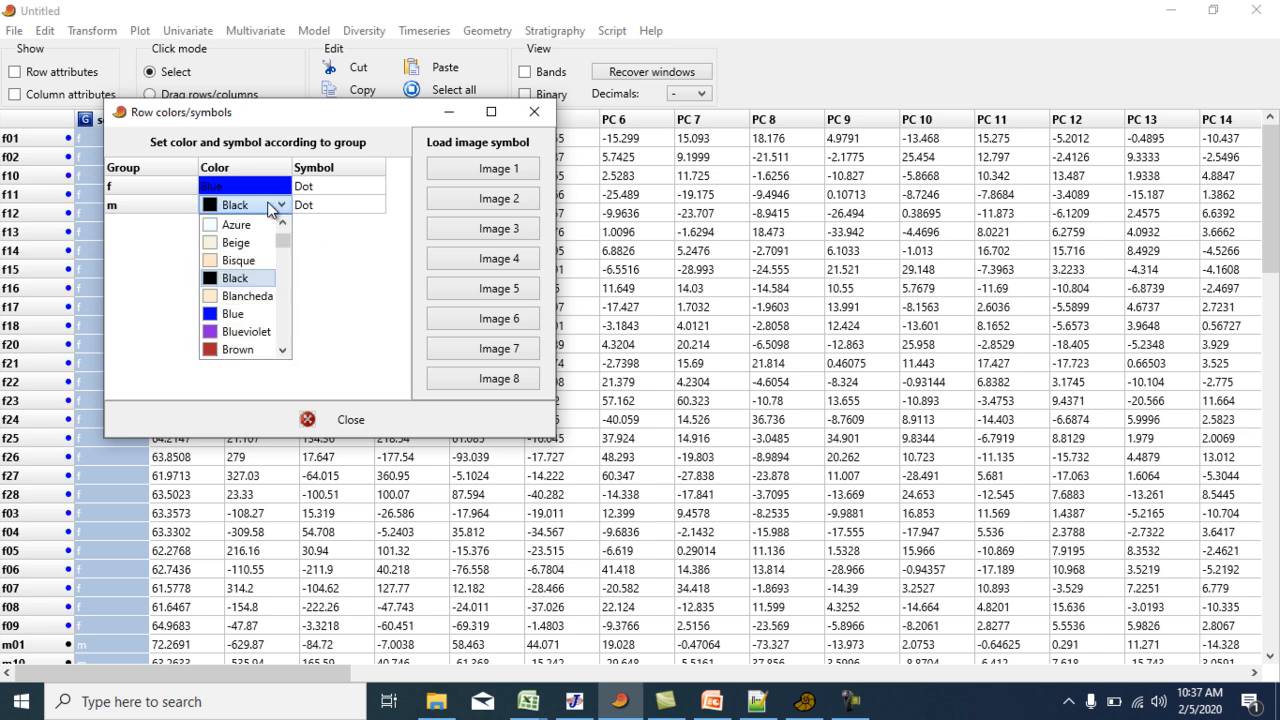
{"action": "left_click", "coordinate": [283, 351]}
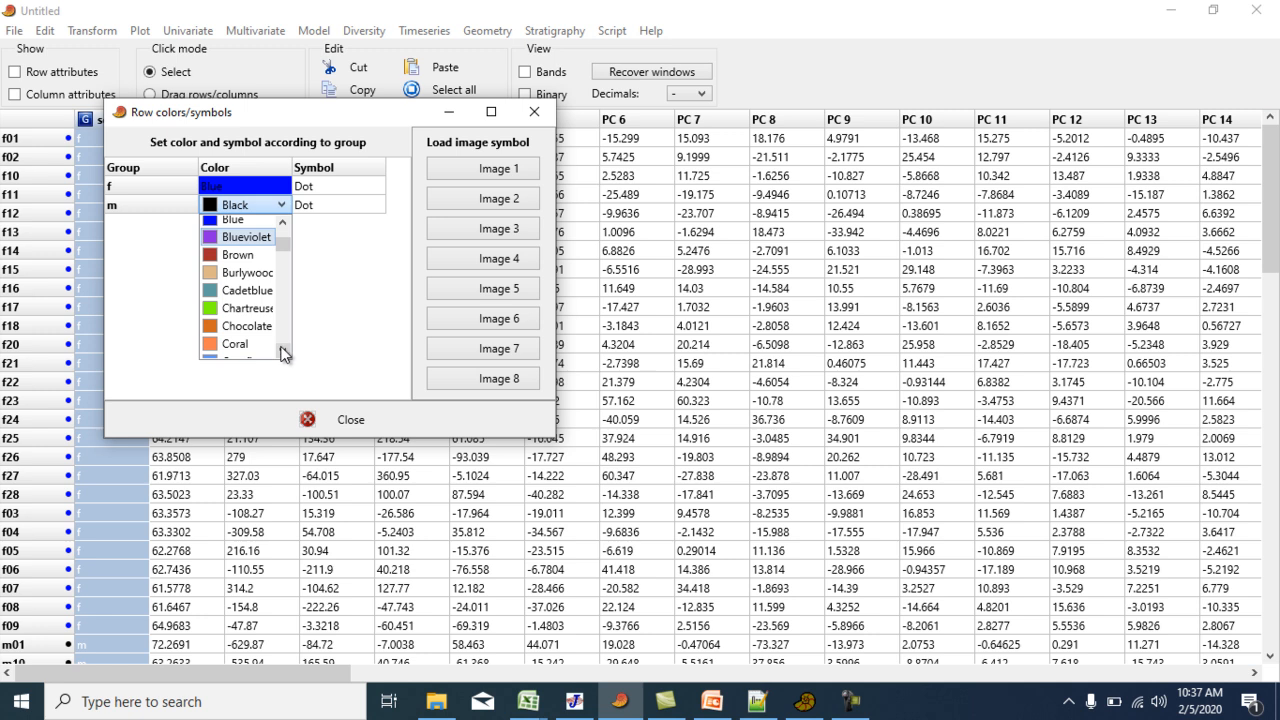
{"action": "left_click", "coordinate": [255, 308]}
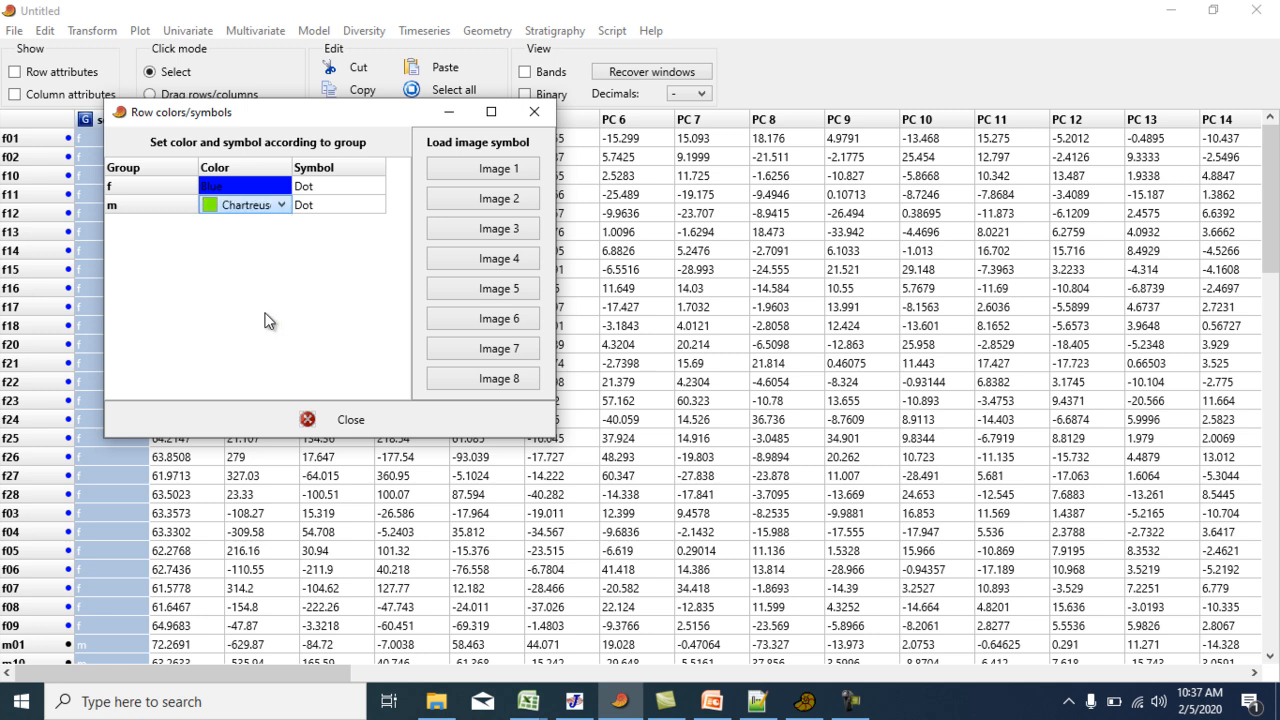
Set the row symbols to Plus for group f and Diamond for group m, and close the settings.
{"action": "left_click", "coordinate": [342, 196]}
{"action": "left_click", "coordinate": [342, 195]}
{"action": "left_click", "coordinate": [322, 223]}
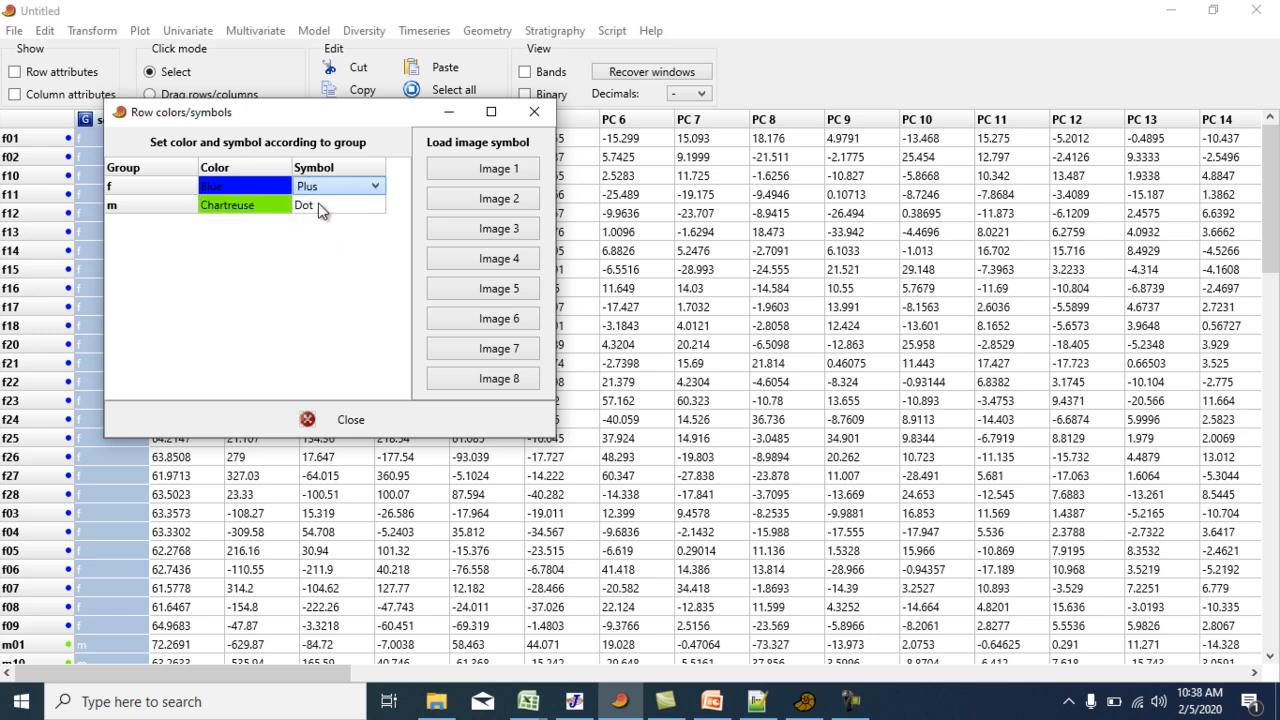
{"action": "left_click", "coordinate": [318, 204]}
{"action": "left_click", "coordinate": [318, 203]}
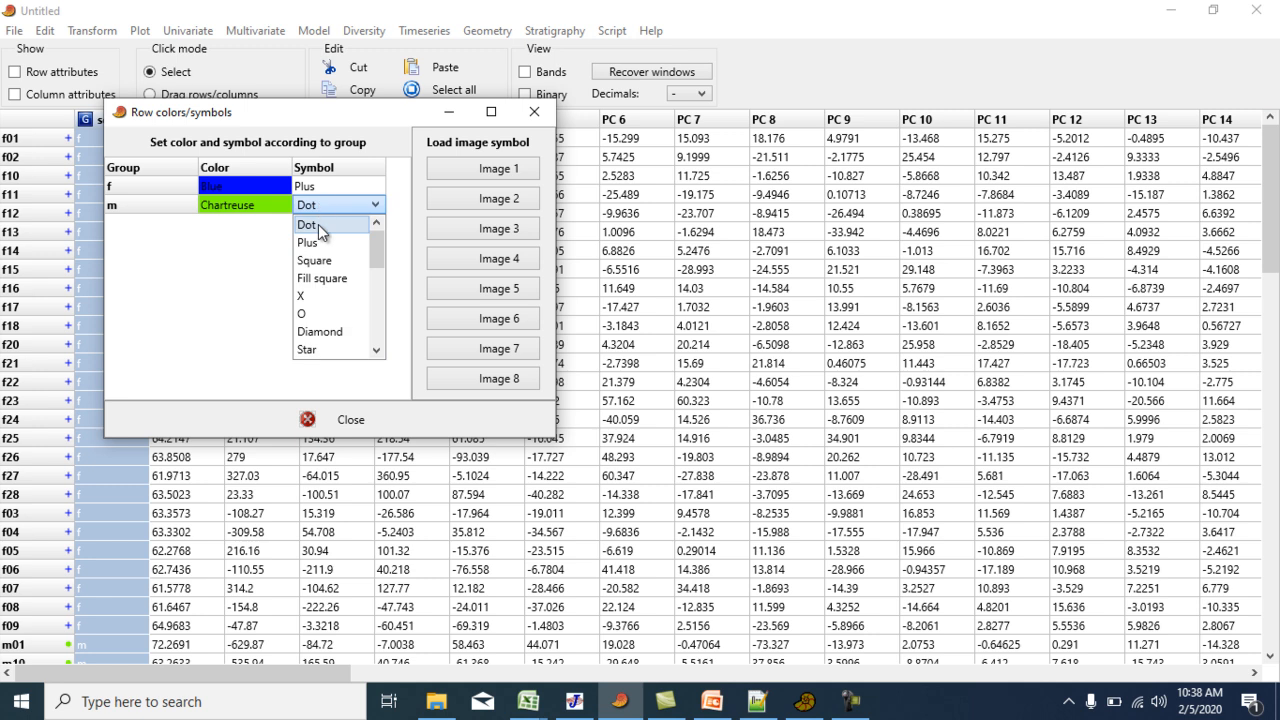
{"action": "left_click", "coordinate": [319, 338]}
{"action": "left_click", "coordinate": [341, 416]}
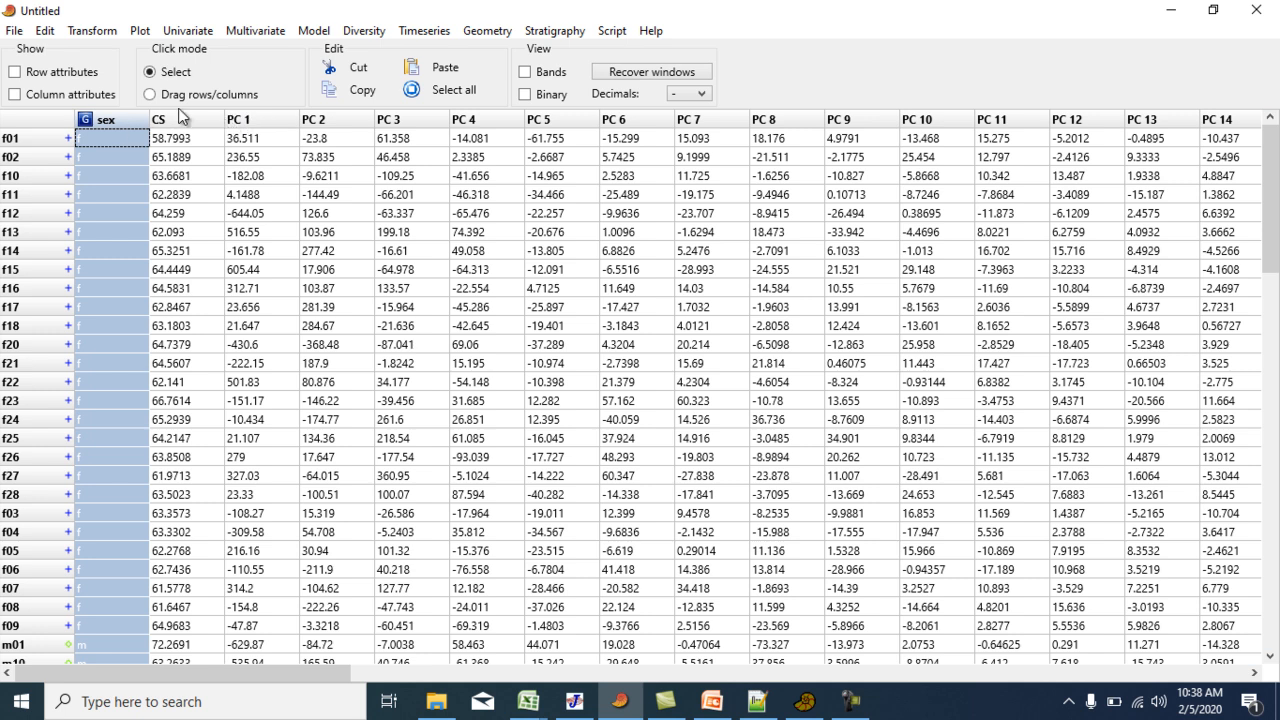
Run a discriminant analysis (LDA) on the PC 1 through PC 10 columns, grouped by the sex column.
{"action": "left_click", "coordinate": [254, 119], "text": "ctrl"}
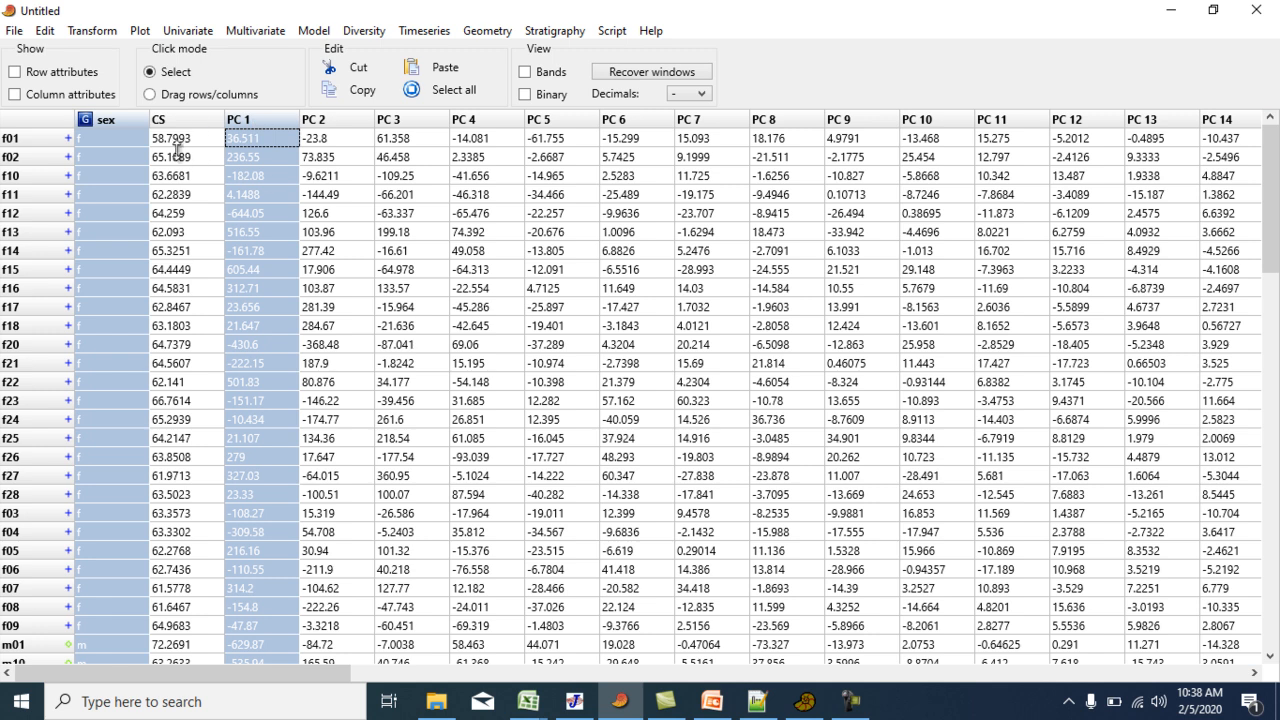
{"action": "left_click", "coordinate": [326, 120], "text": "ctrl"}
{"action": "left_click", "coordinate": [400, 122], "text": "ctrl"}
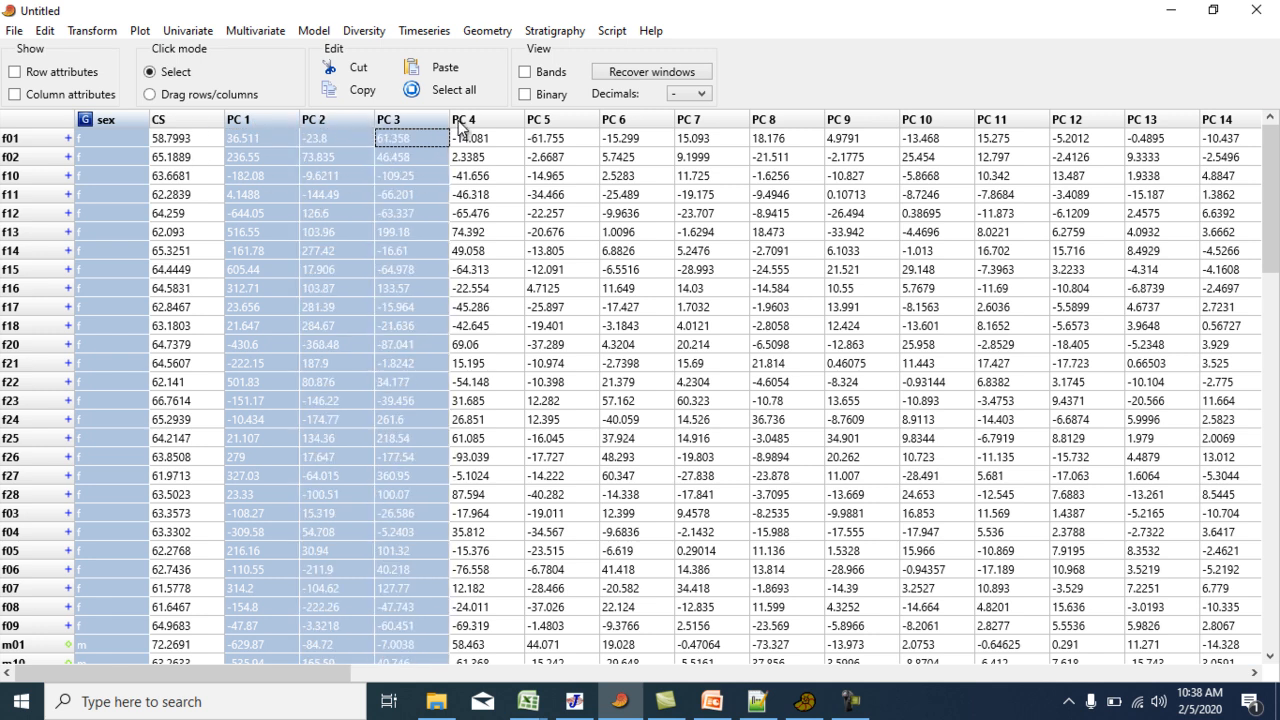
{"action": "left_click", "coordinate": [467, 123], "text": "ctrl"}
{"action": "left_click", "coordinate": [549, 123], "text": "ctrl"}
{"action": "left_click", "coordinate": [624, 121], "text": "ctrl"}
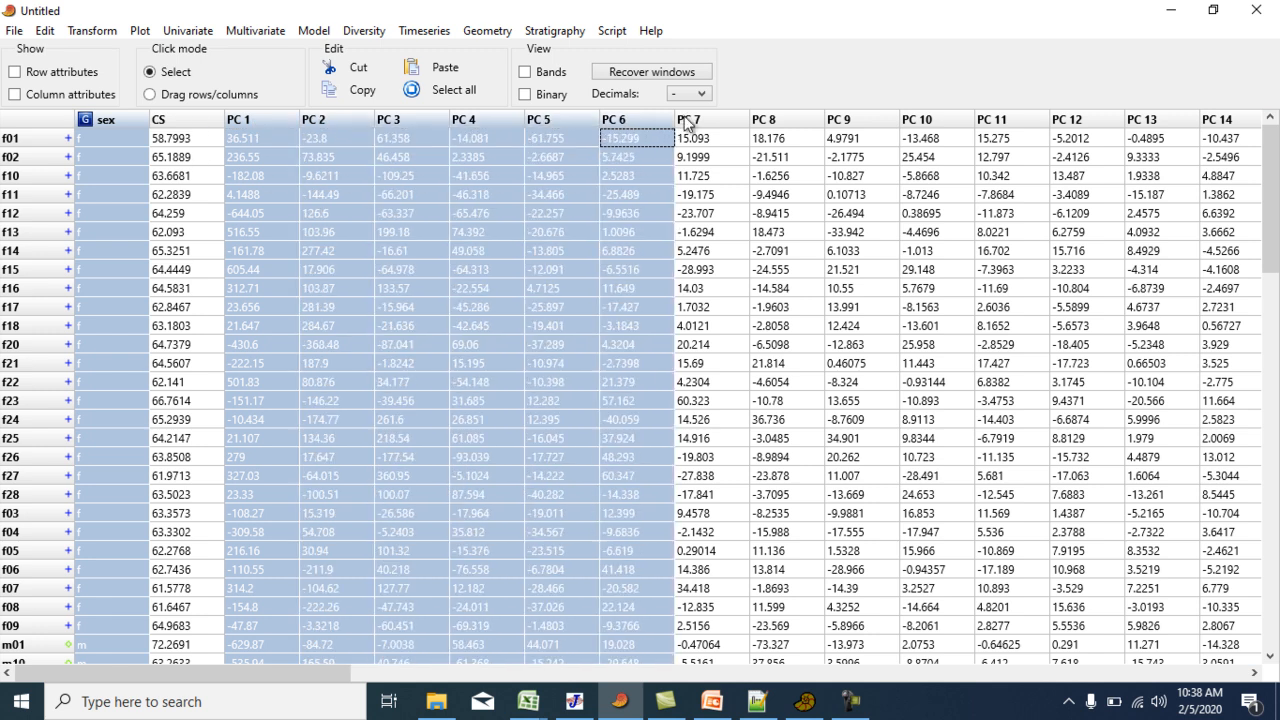
{"action": "left_click", "coordinate": [705, 122], "text": "ctrl"}
{"action": "left_click", "coordinate": [766, 125], "text": "ctrl"}
{"action": "left_click", "coordinate": [850, 125], "text": "ctrl"}
{"action": "left_click", "coordinate": [933, 122], "text": "ctrl"}
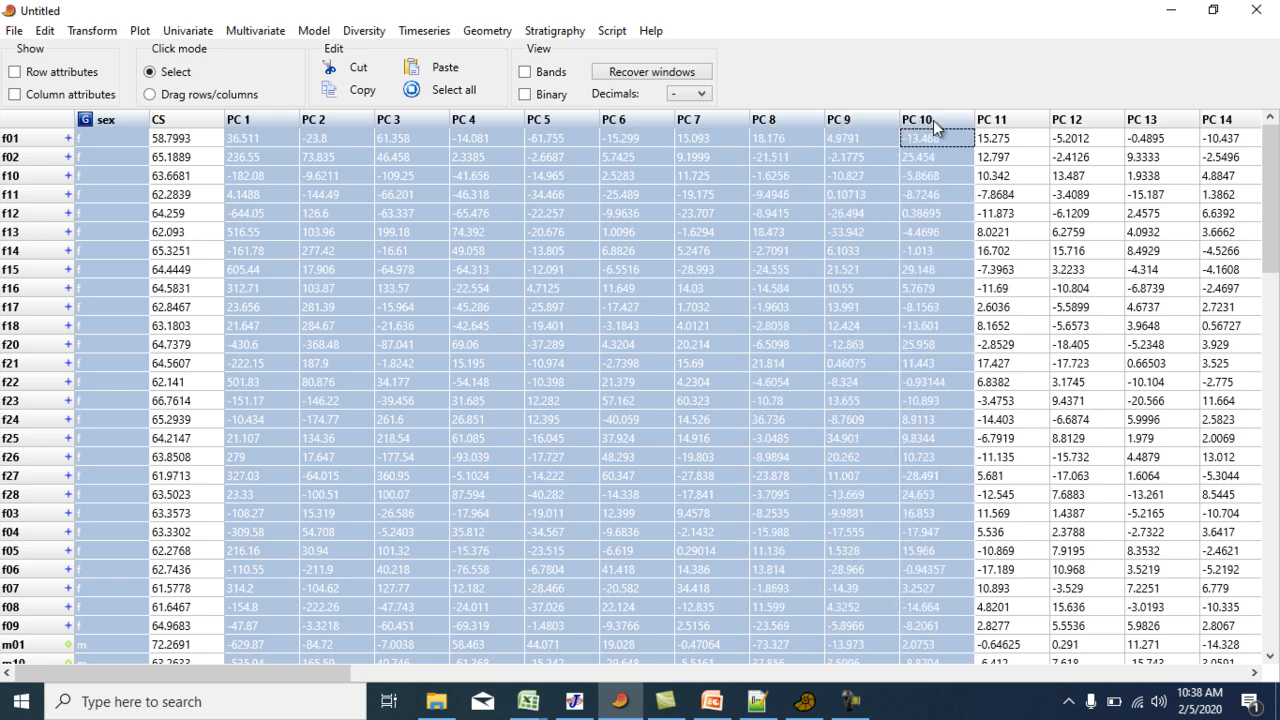
{"action": "left_click", "coordinate": [258, 31]}
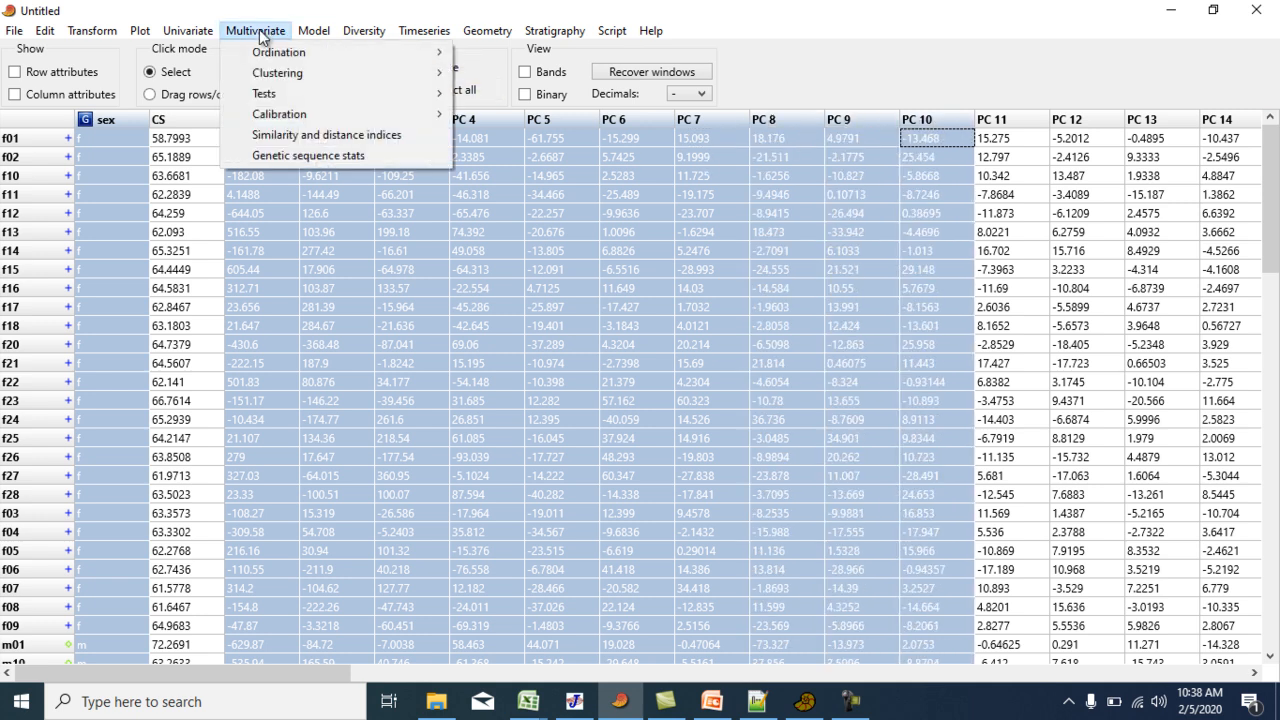
{"action": "mouse_move", "coordinate": [271, 51]}
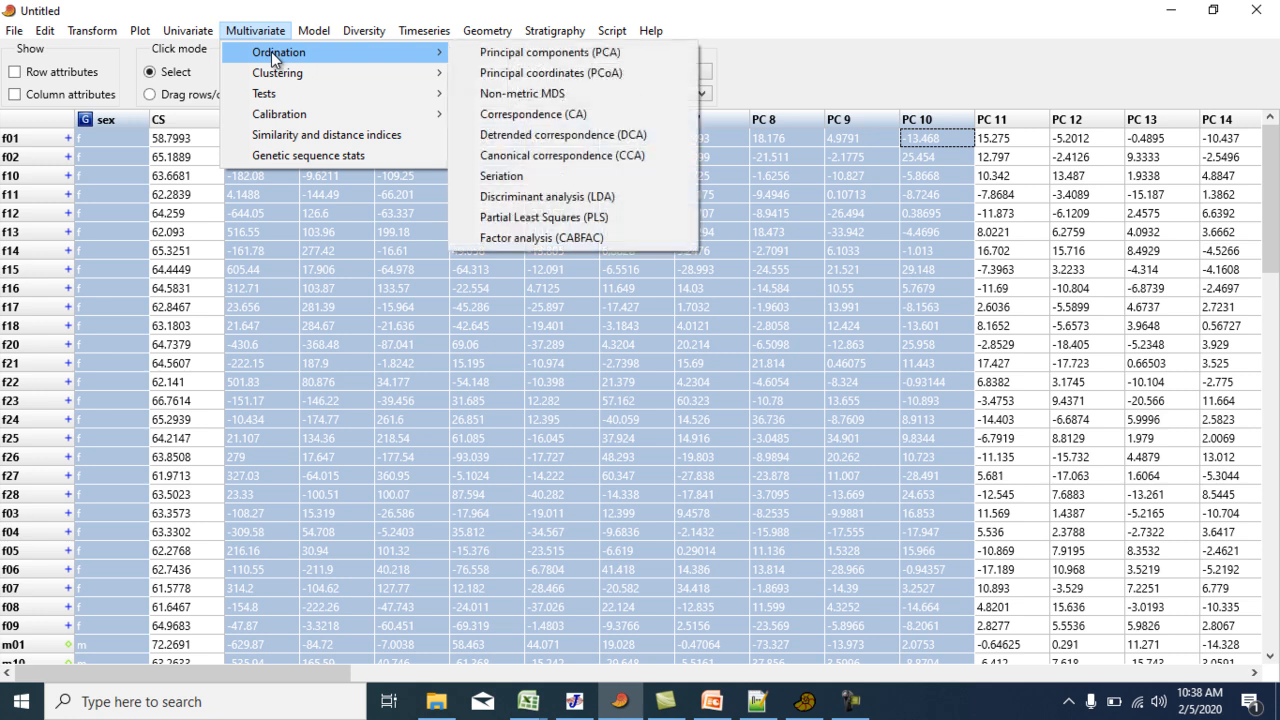
{"action": "left_click", "coordinate": [495, 196]}
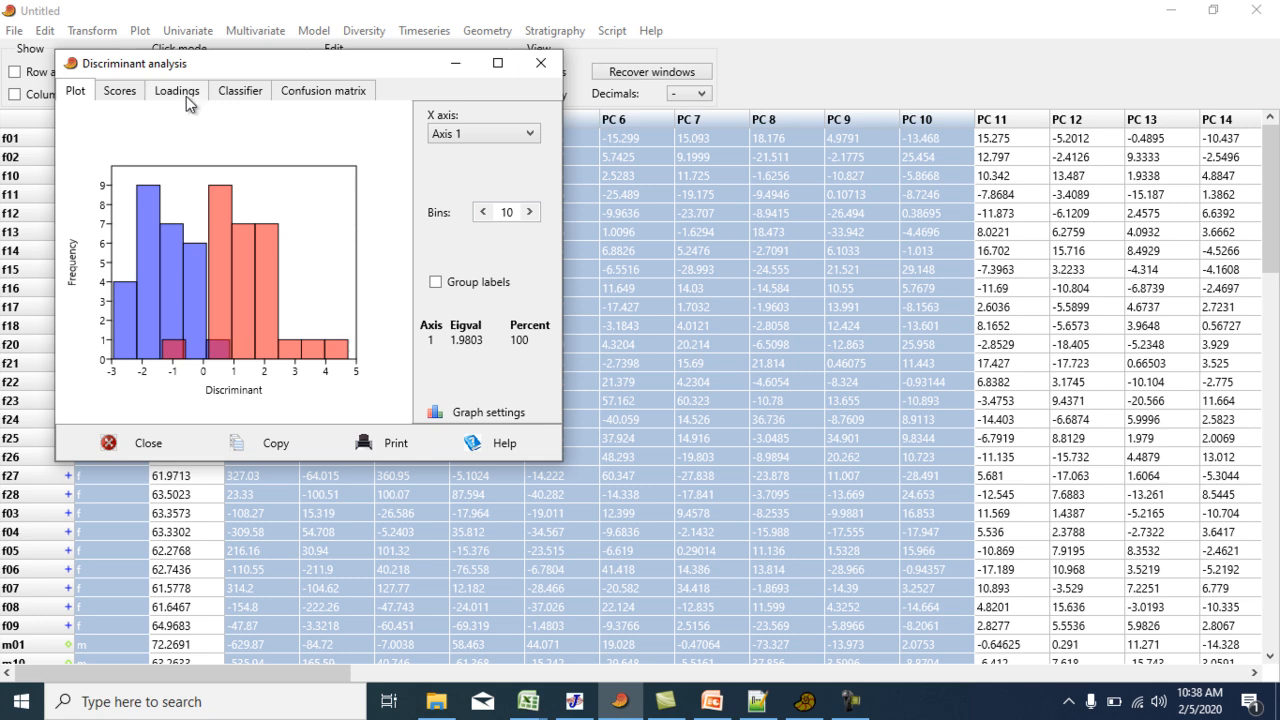
Examine the discriminant analysis results: classifier table, confusion matrix, Axis 1 scores and the histogram of the two groups.
{"action": "left_click", "coordinate": [245, 89]}
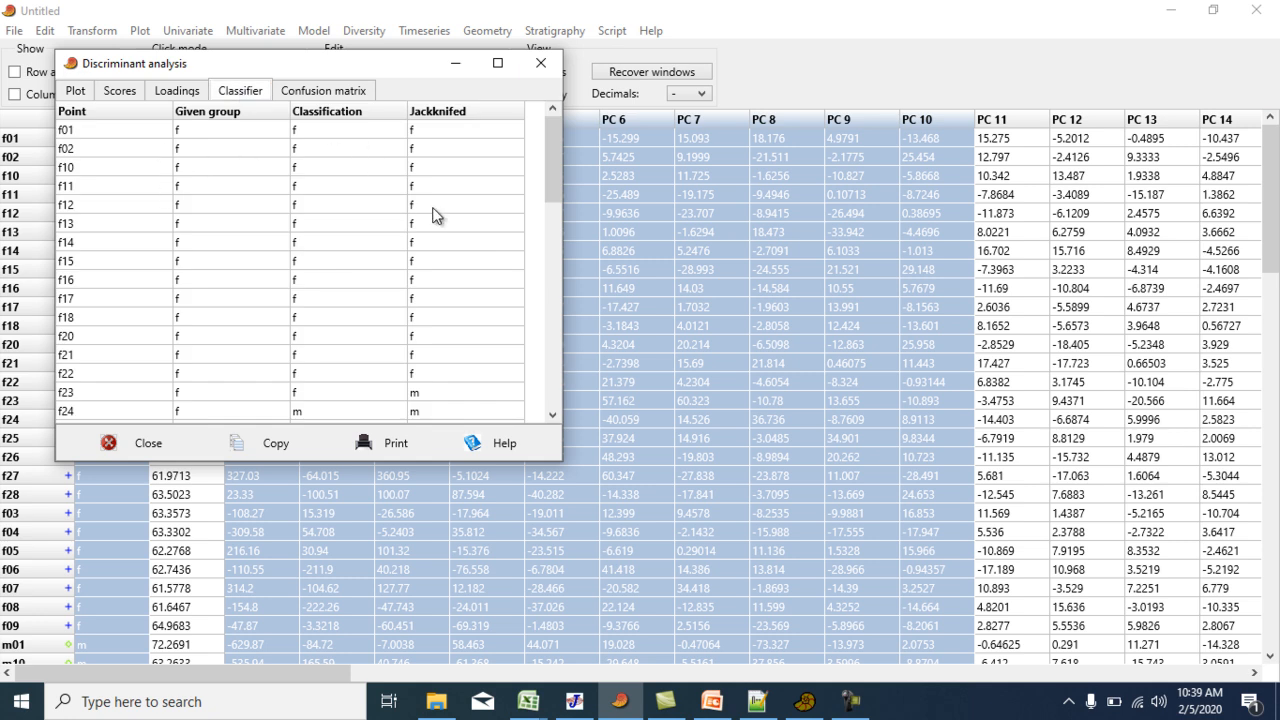
{"action": "left_click", "coordinate": [318, 94]}
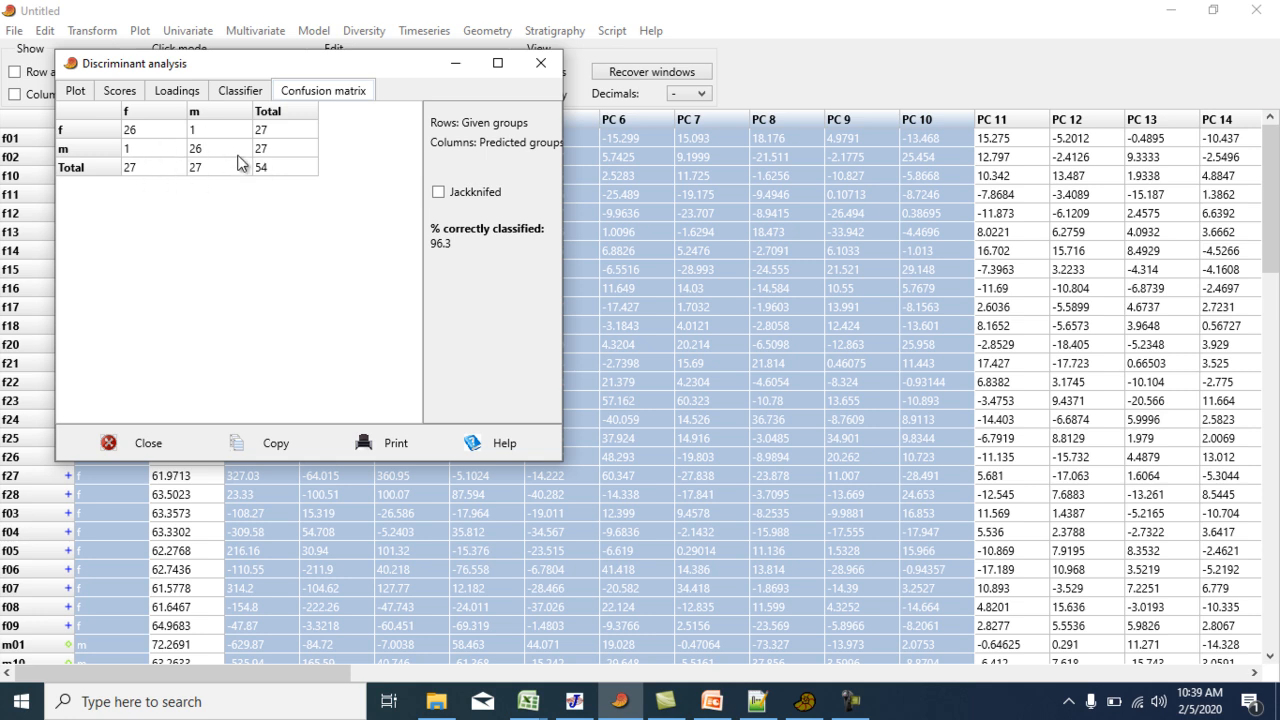
{"action": "left_click", "coordinate": [121, 92]}
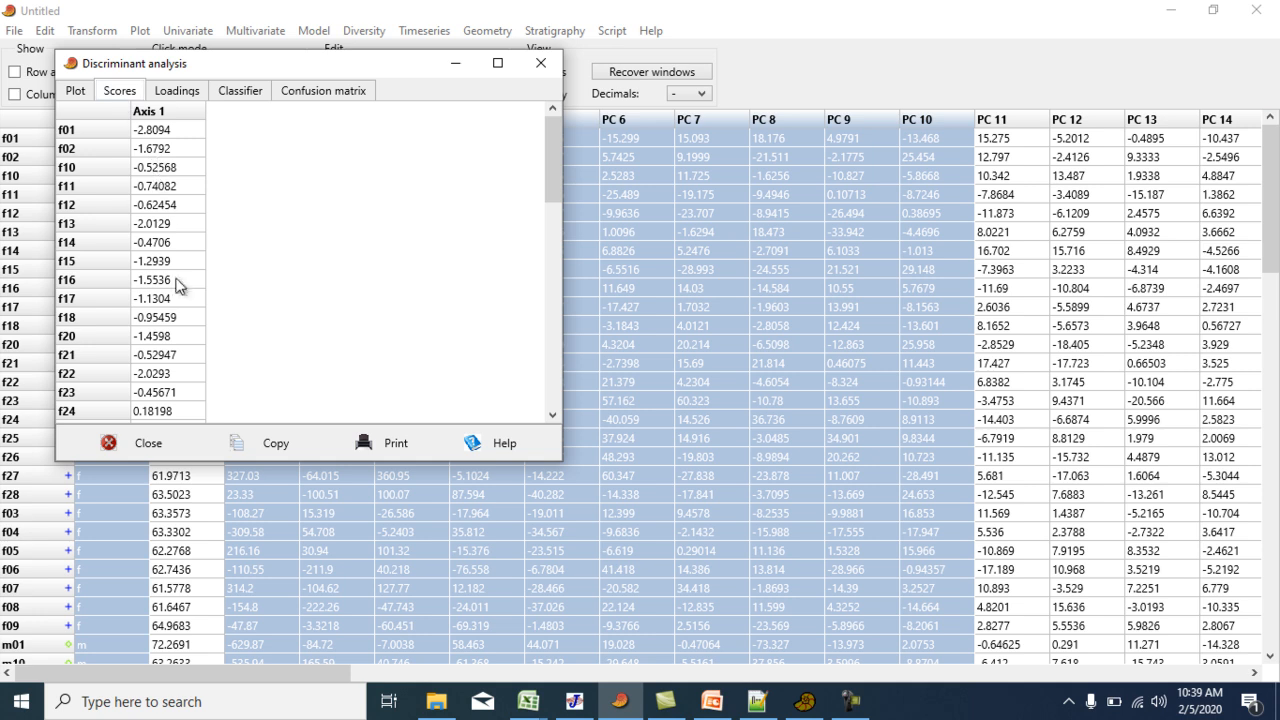
{"action": "left_click", "coordinate": [75, 95]}
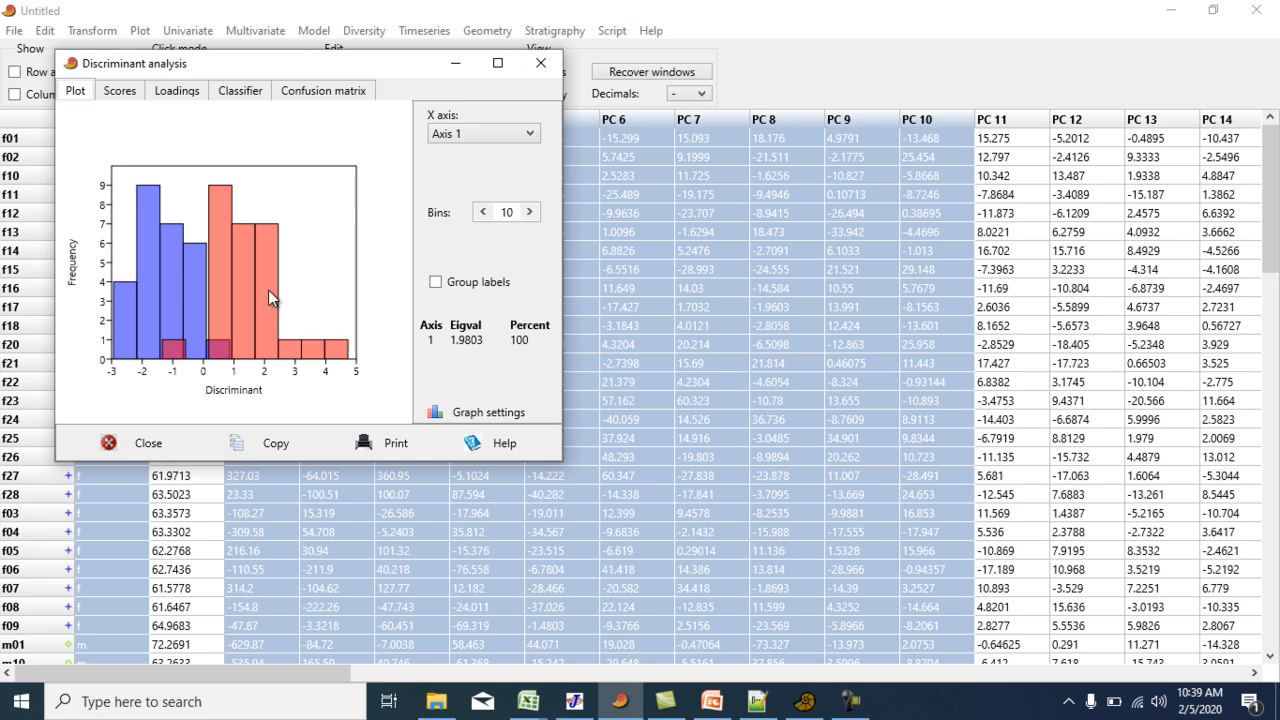
{"action": "left_click", "coordinate": [332, 90]}
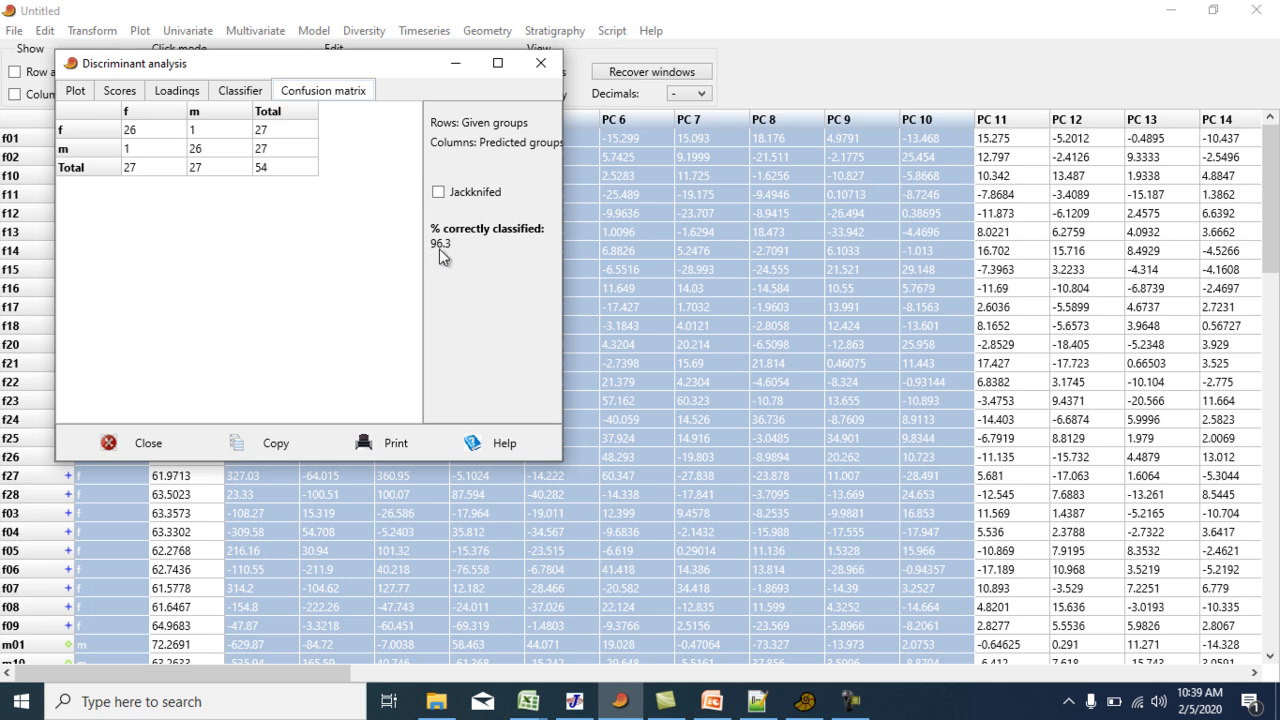
{"action": "left_click", "coordinate": [120, 91]}
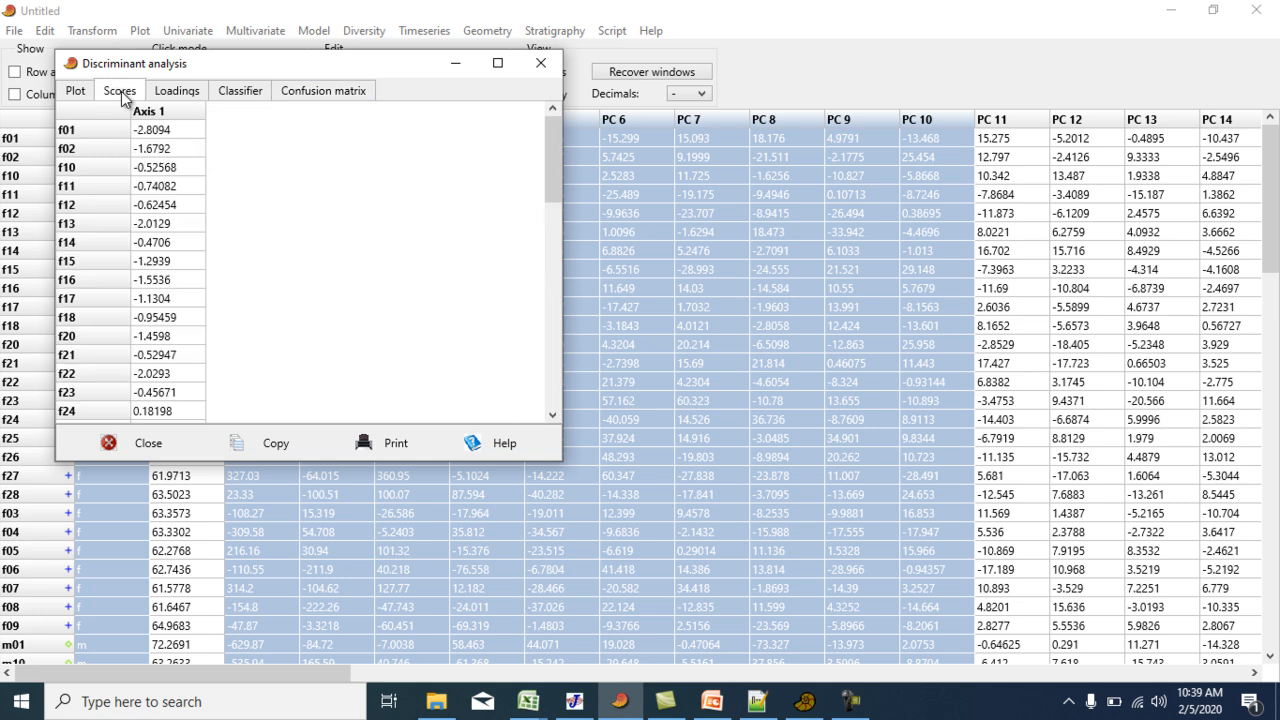